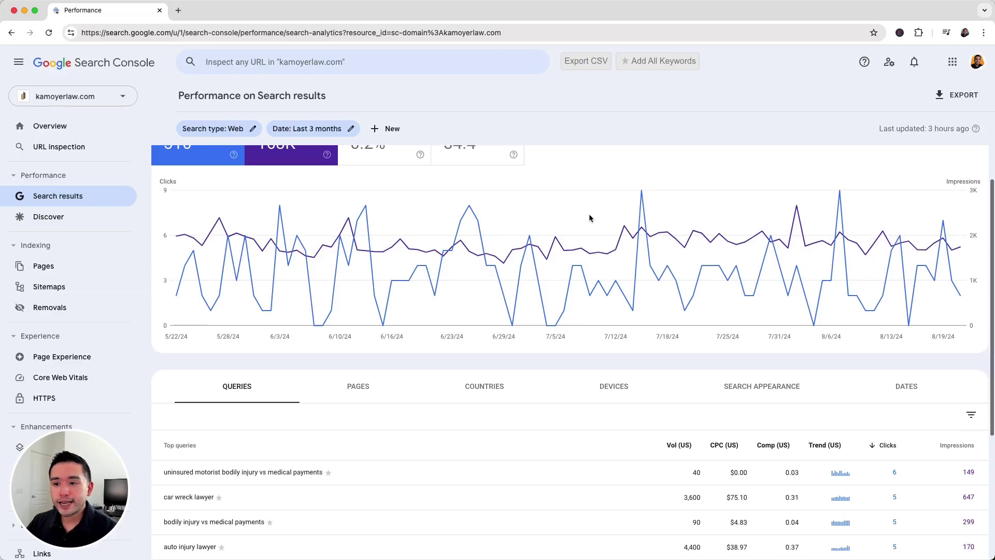
- Break the report down by top pages and sort them by impressions
{"action": "left_click", "coordinate": [363, 272]}
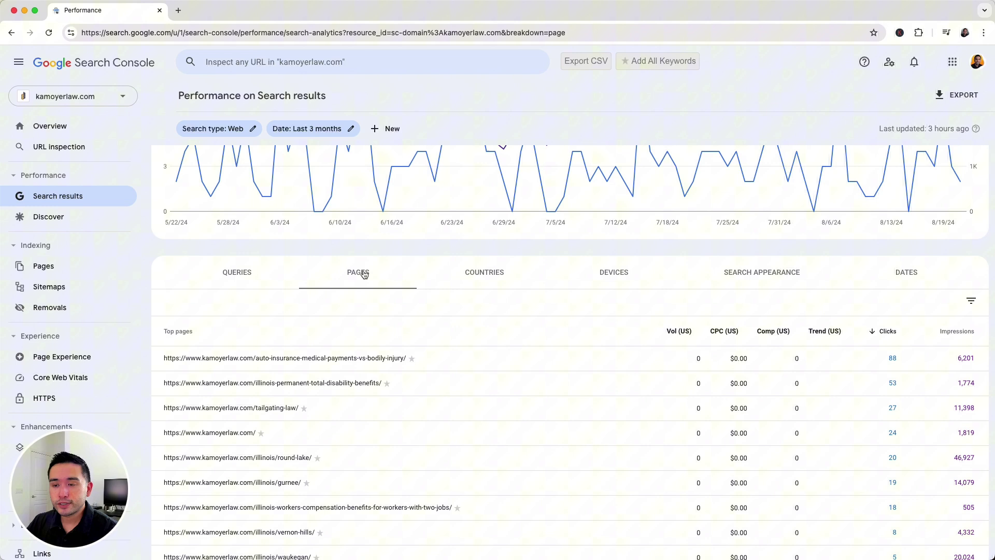
{"action": "scroll", "coordinate": [588, 257], "scroll_direction": "down", "scroll_amount": 2}
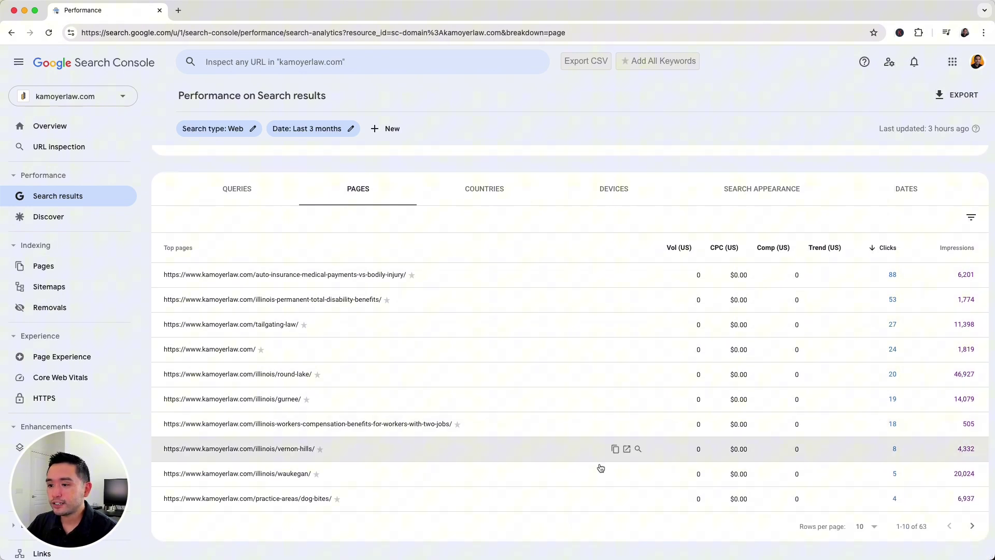
{"action": "left_click", "coordinate": [950, 248]}
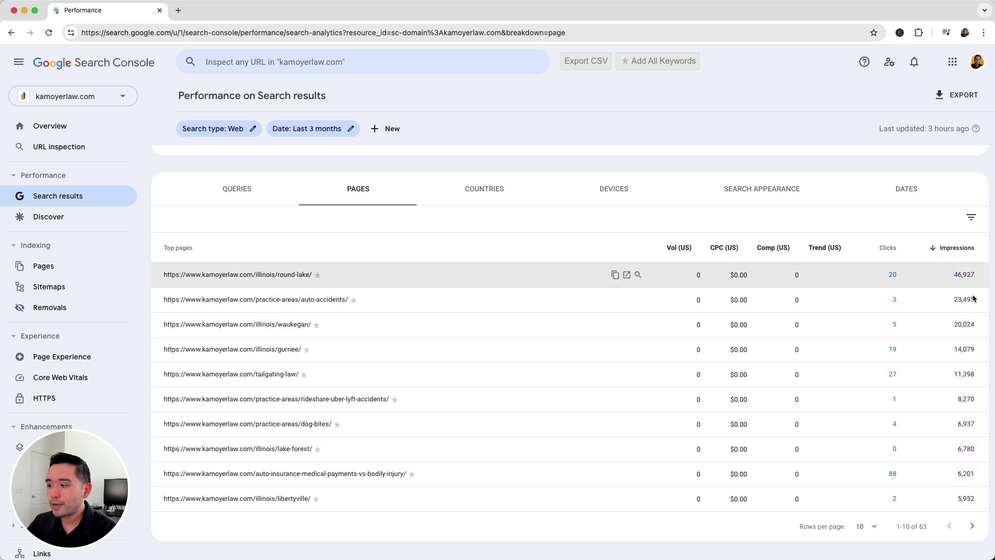
- Show 500 rows per page and review the pages, led by Round Lake at 46,927 impressions
{"action": "left_click", "coordinate": [873, 530]}
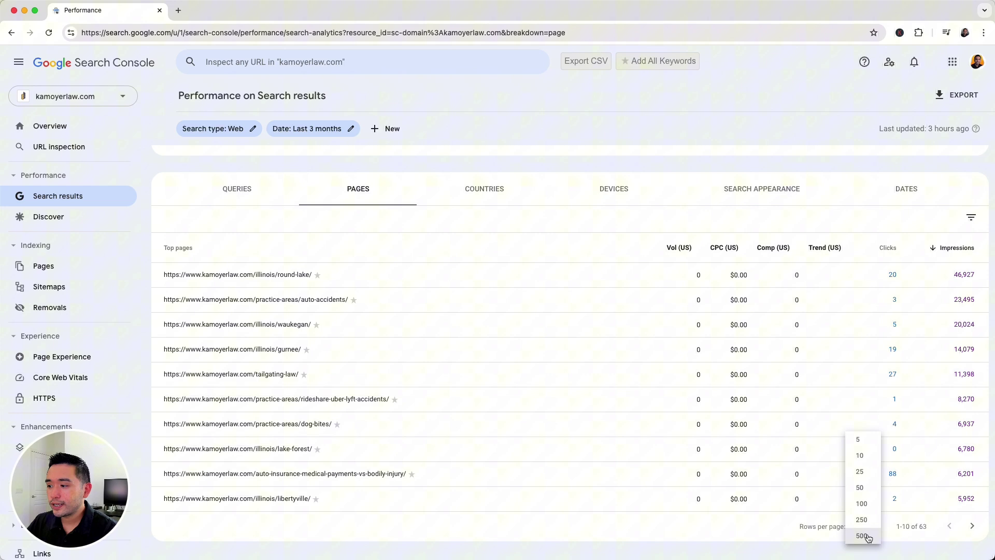
{"action": "left_click", "coordinate": [863, 536]}
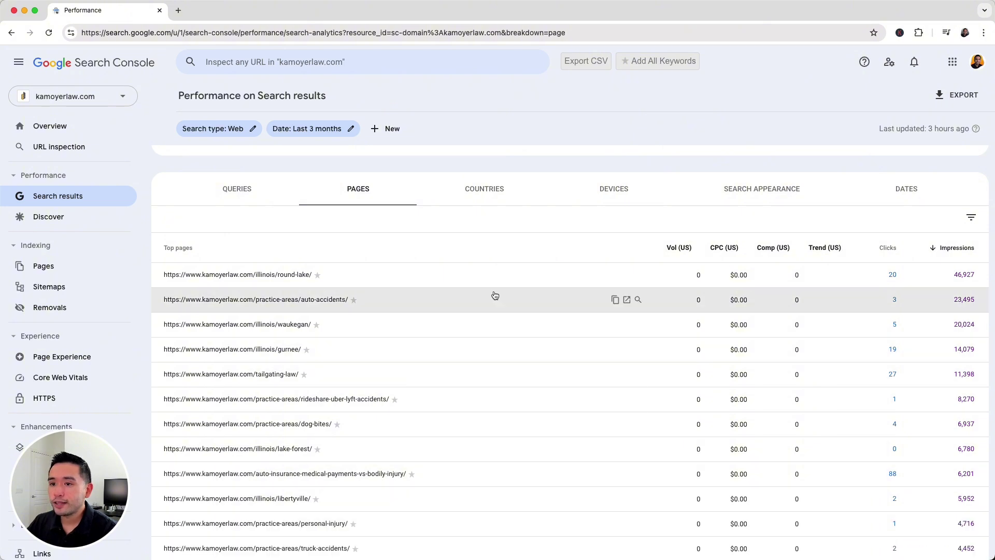
{"action": "scroll", "coordinate": [824, 337], "scroll_direction": "down", "scroll_amount": 10}
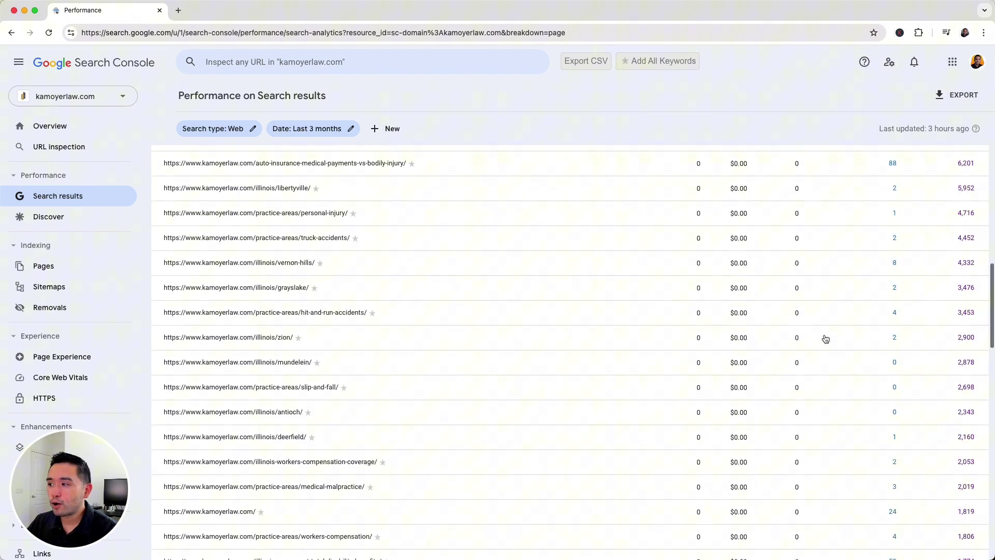
{"action": "scroll", "coordinate": [823, 337], "scroll_direction": "down", "scroll_amount": 20}
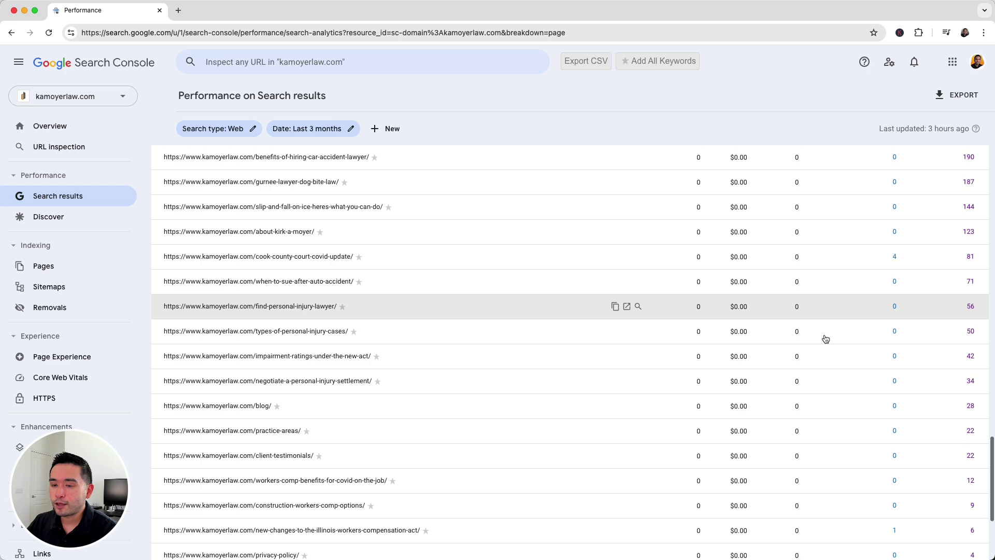
{"action": "scroll", "coordinate": [656, 365], "scroll_direction": "down", "scroll_amount": 1}
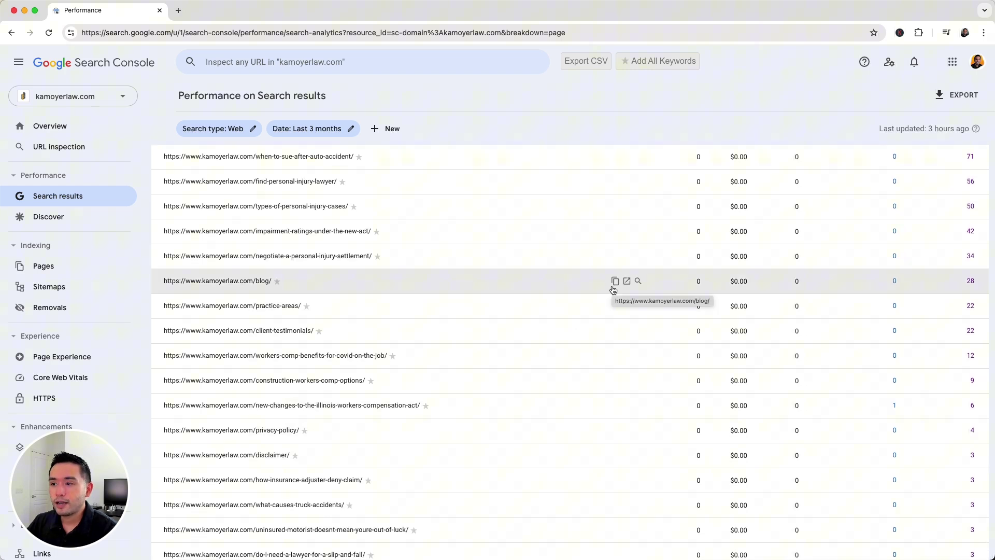
{"action": "scroll", "coordinate": [589, 289], "scroll_direction": "up", "scroll_amount": 20}
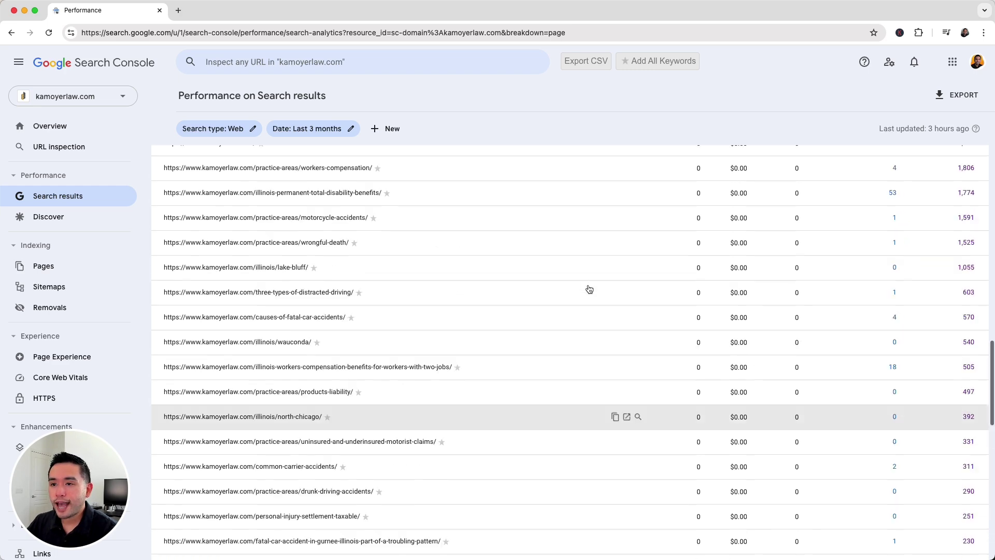
{"action": "scroll", "coordinate": [589, 288], "scroll_direction": "up", "scroll_amount": 5}
{"action": "scroll", "coordinate": [576, 301], "scroll_direction": "down", "scroll_amount": 5}
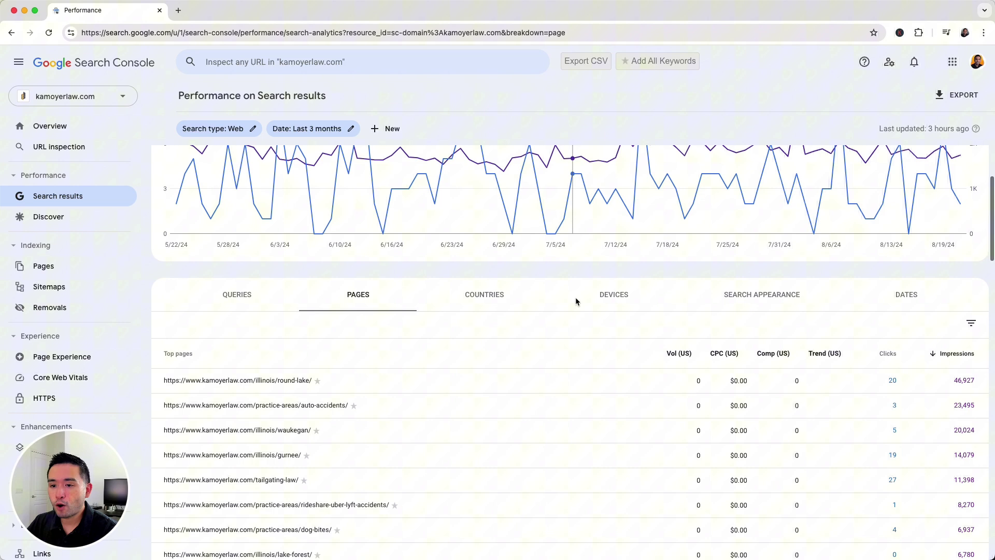
{"action": "scroll", "coordinate": [577, 303], "scroll_direction": "down", "scroll_amount": 1}
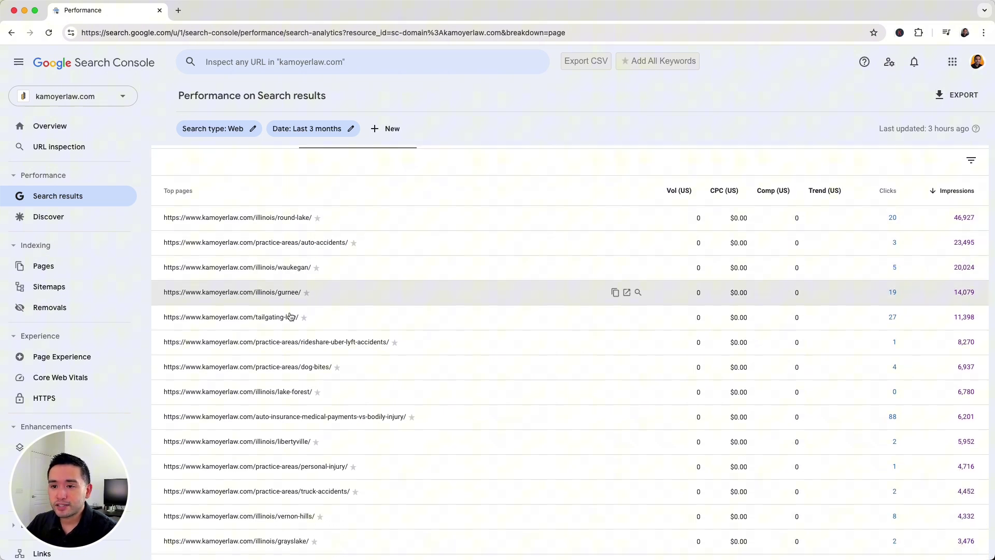
{"action": "scroll", "coordinate": [319, 327], "scroll_direction": "down", "scroll_amount": 1}
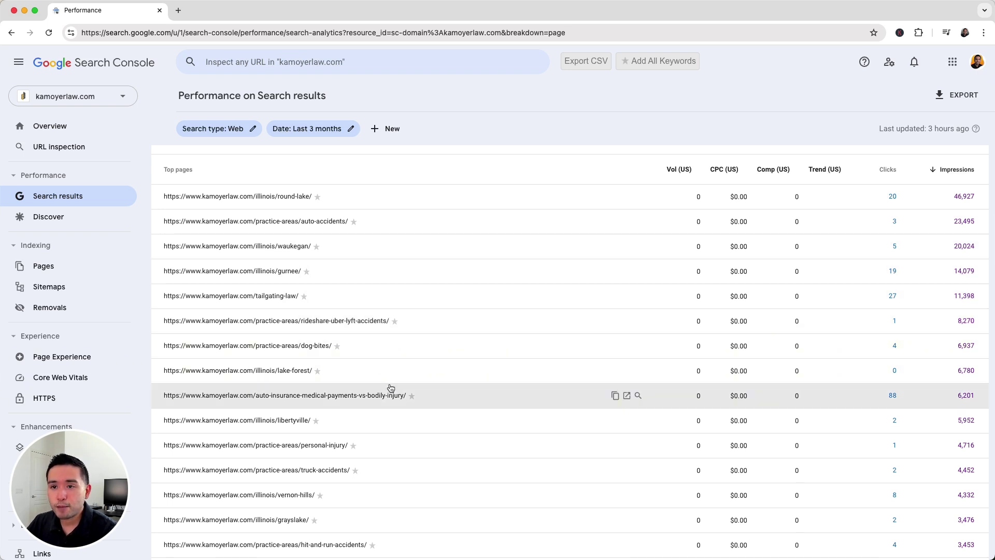
{"action": "scroll", "coordinate": [393, 388], "scroll_direction": "down", "scroll_amount": 1}
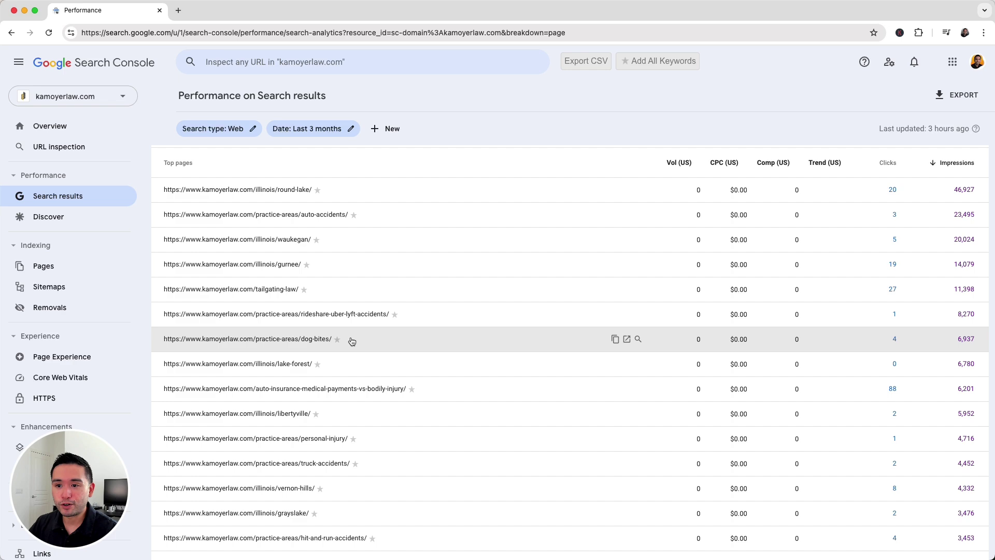
- Filter the report to the dog-bites page and list its search queries
{"action": "left_click", "coordinate": [356, 340]}
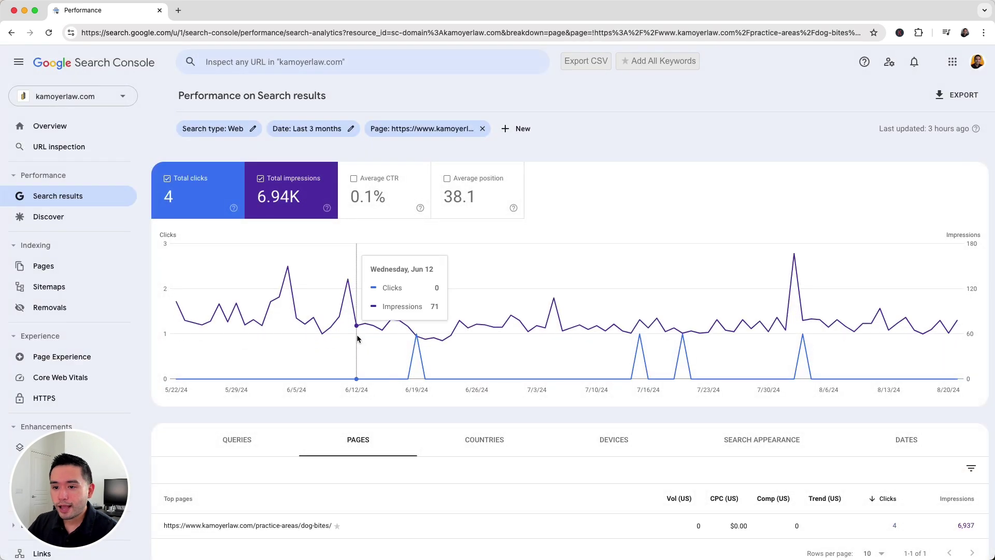
{"action": "left_click", "coordinate": [240, 439]}
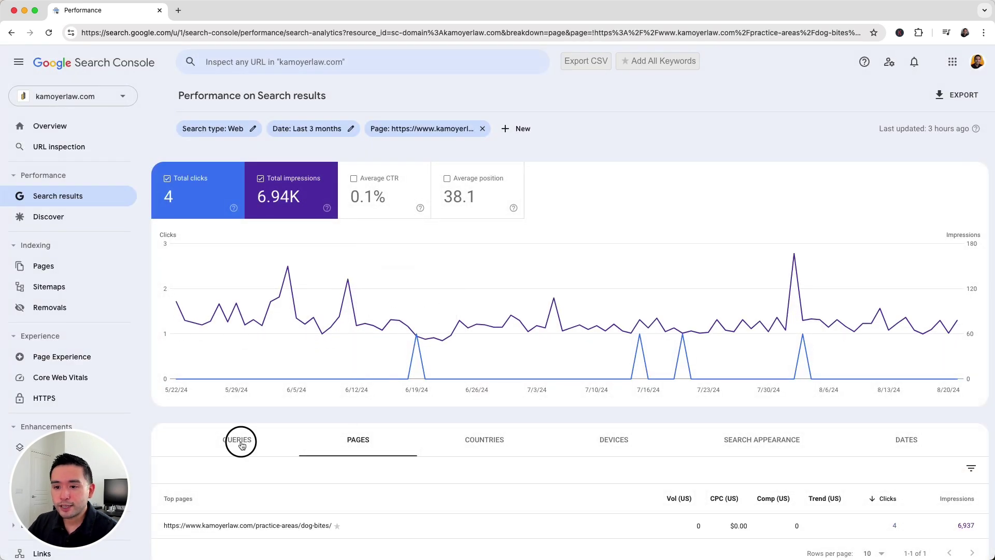
{"action": "scroll", "coordinate": [387, 412], "scroll_direction": "down", "scroll_amount": 2}
{"action": "scroll", "coordinate": [387, 417], "scroll_direction": "down", "scroll_amount": 2}
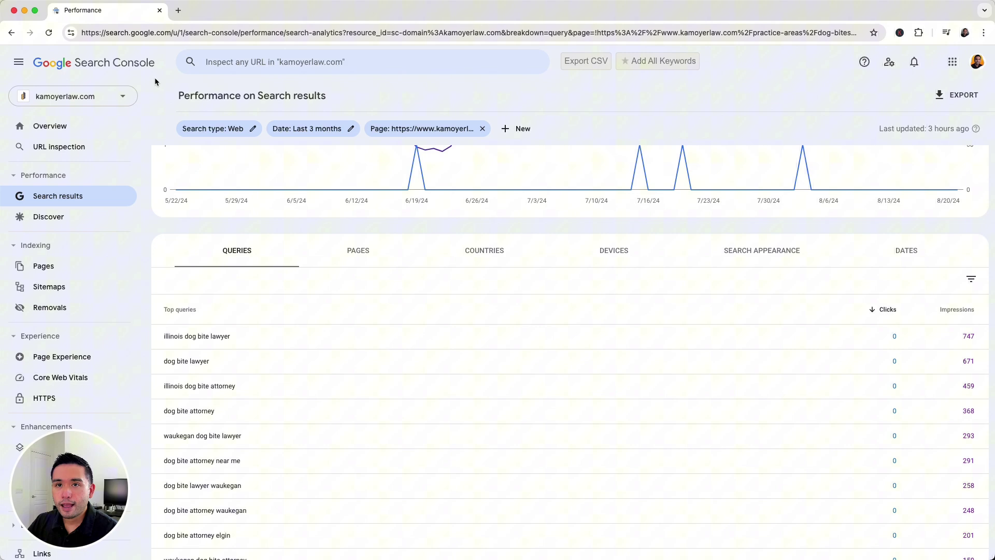
- Reload so the Keywords Everywhere volume, CPC and competition columns appear, checking the extension panel
{"action": "left_click", "coordinate": [49, 33]}
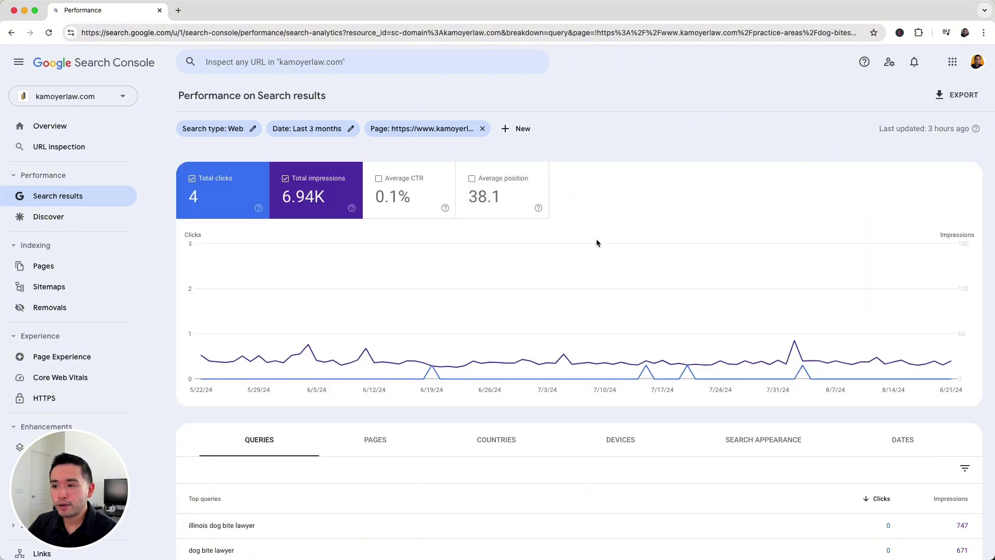
{"action": "scroll", "coordinate": [608, 245], "scroll_direction": "down", "scroll_amount": 4}
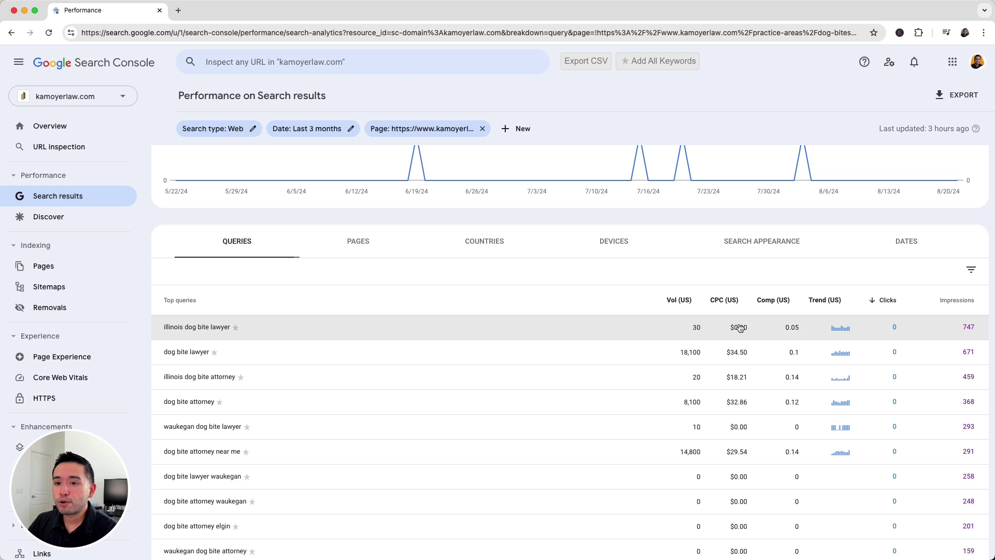
{"action": "left_click", "coordinate": [898, 32]}
{"action": "left_click", "coordinate": [605, 110]}
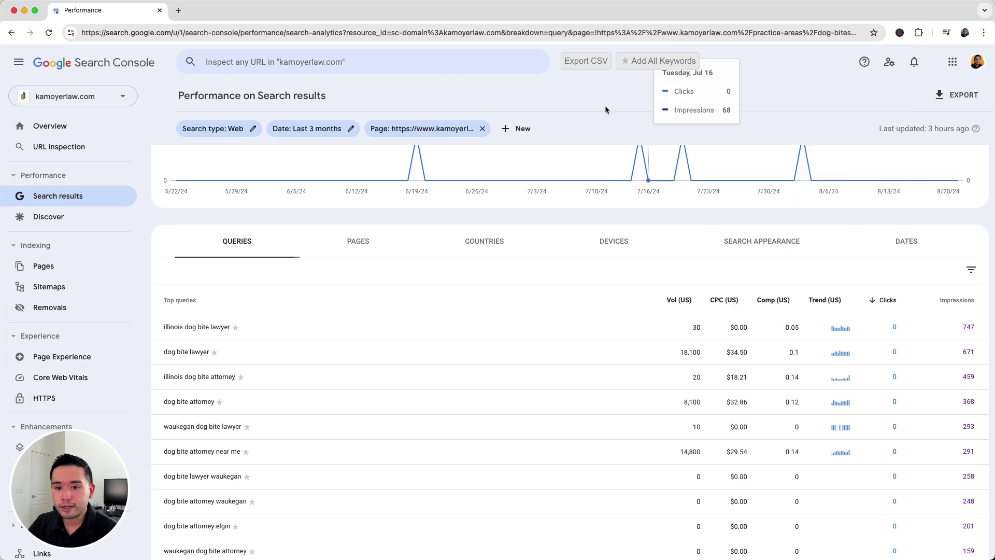
{"action": "scroll", "coordinate": [653, 176], "scroll_direction": "down", "scroll_amount": 1}
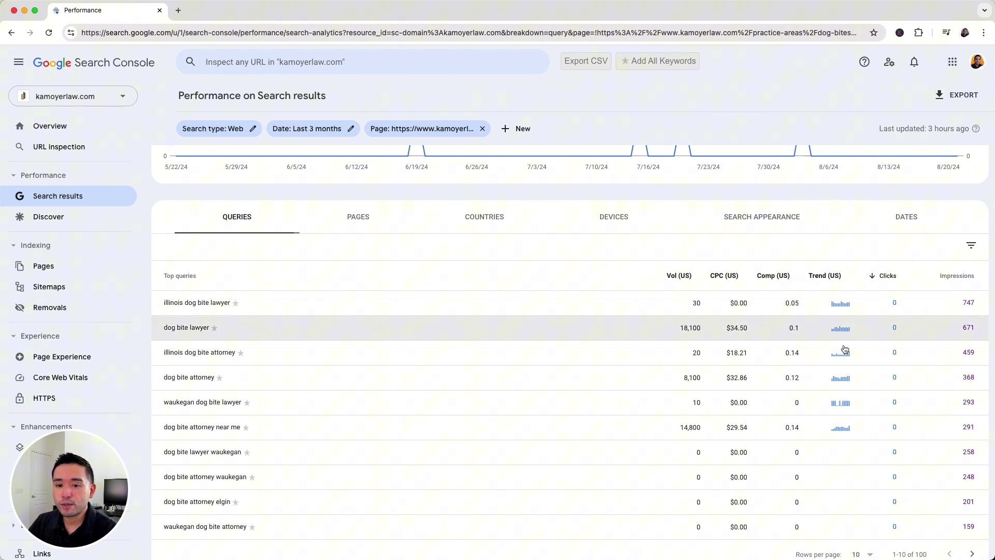
{"action": "scroll", "coordinate": [674, 310], "scroll_direction": "down", "scroll_amount": 1}
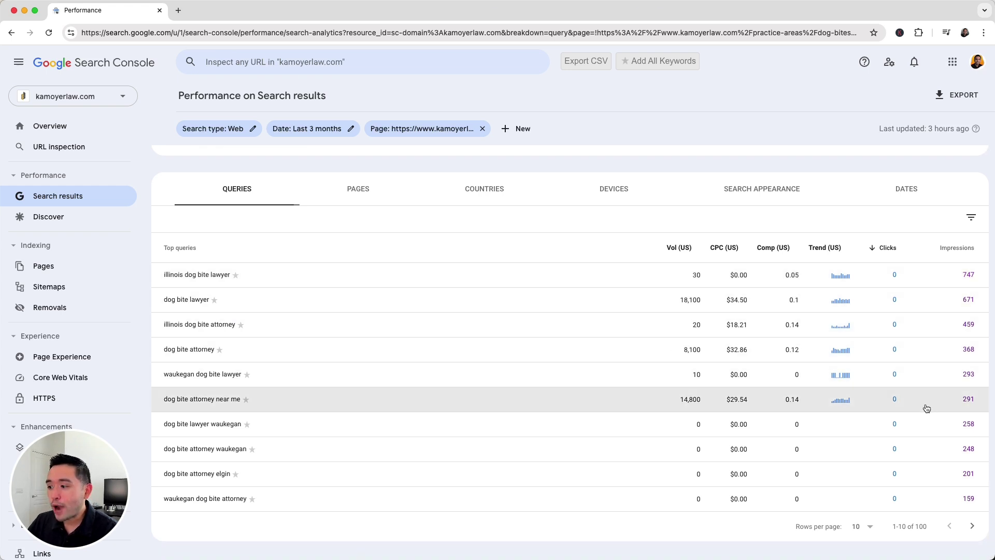
- Sort the dog-bites queries by impressions and show 500 rows per page
{"action": "left_click", "coordinate": [959, 249]}
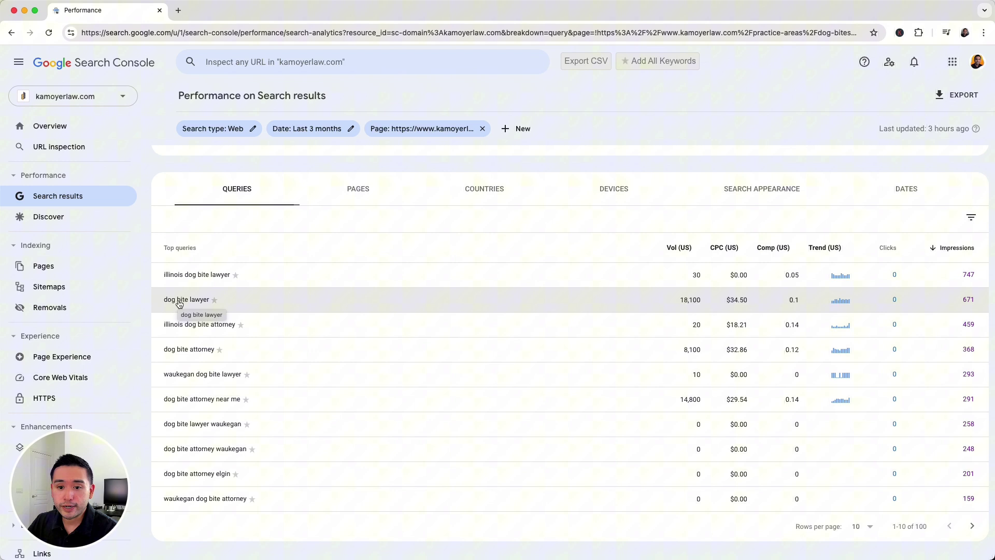
{"action": "left_click", "coordinate": [864, 526]}
{"action": "left_click", "coordinate": [857, 535]}
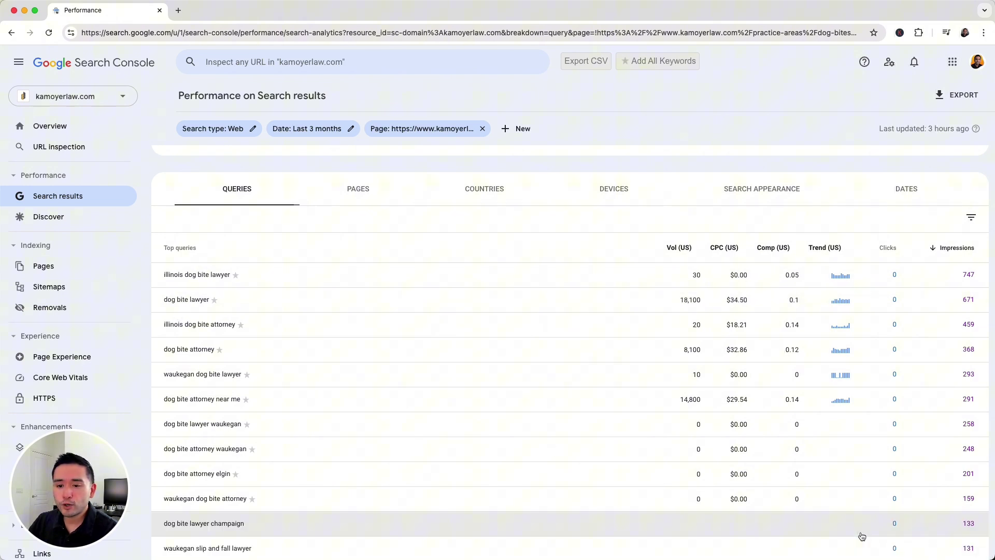
{"action": "scroll", "coordinate": [455, 377], "scroll_direction": "down", "scroll_amount": 2}
{"action": "scroll", "coordinate": [455, 377], "scroll_direction": "down", "scroll_amount": 5}
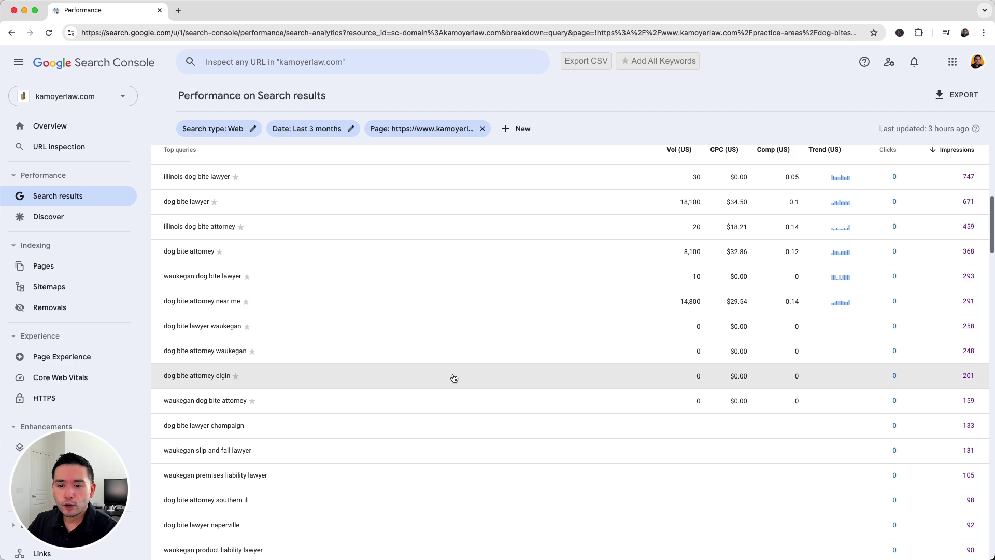
{"action": "scroll", "coordinate": [453, 377], "scroll_direction": "up", "scroll_amount": 2}
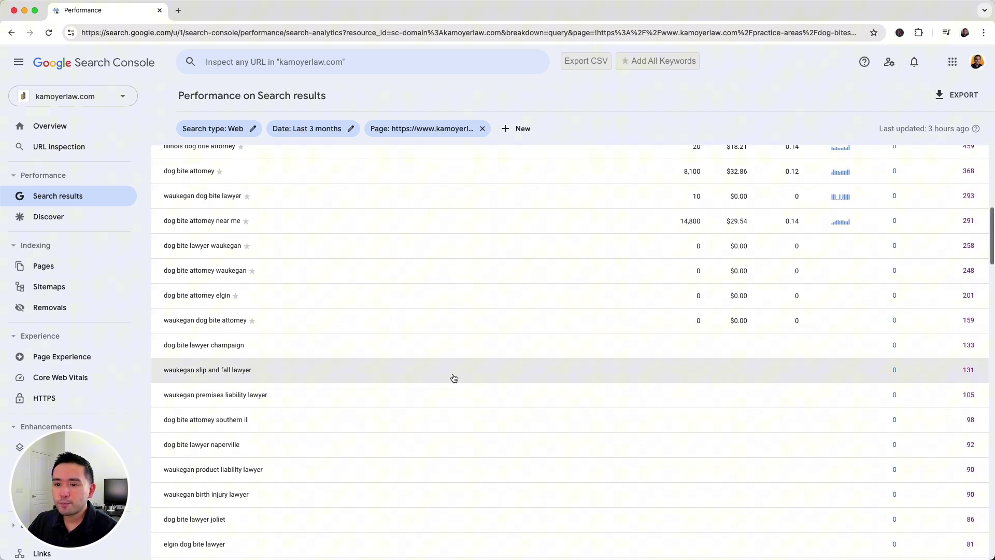
{"action": "scroll", "coordinate": [454, 377], "scroll_direction": "down", "scroll_amount": 4}
{"action": "scroll", "coordinate": [454, 378], "scroll_direction": "up", "scroll_amount": 10}
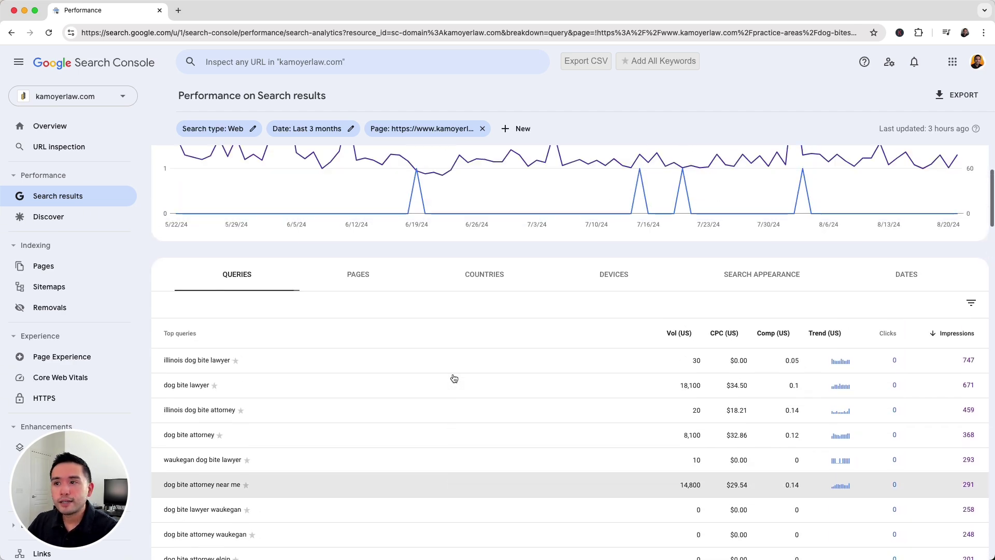
- Add a query filter excluding queries that contain 'dog'
{"action": "left_click", "coordinate": [518, 135]}
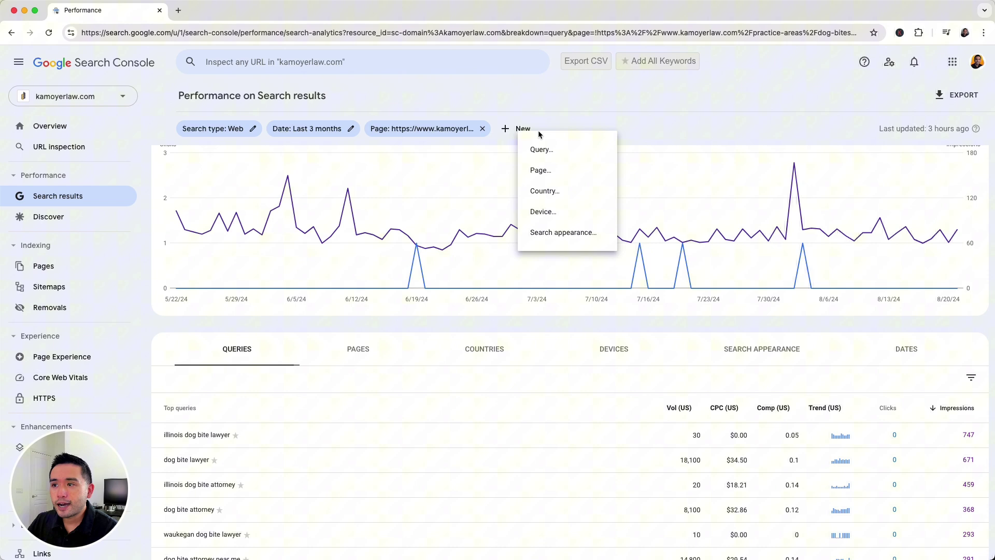
{"action": "left_click", "coordinate": [542, 150]}
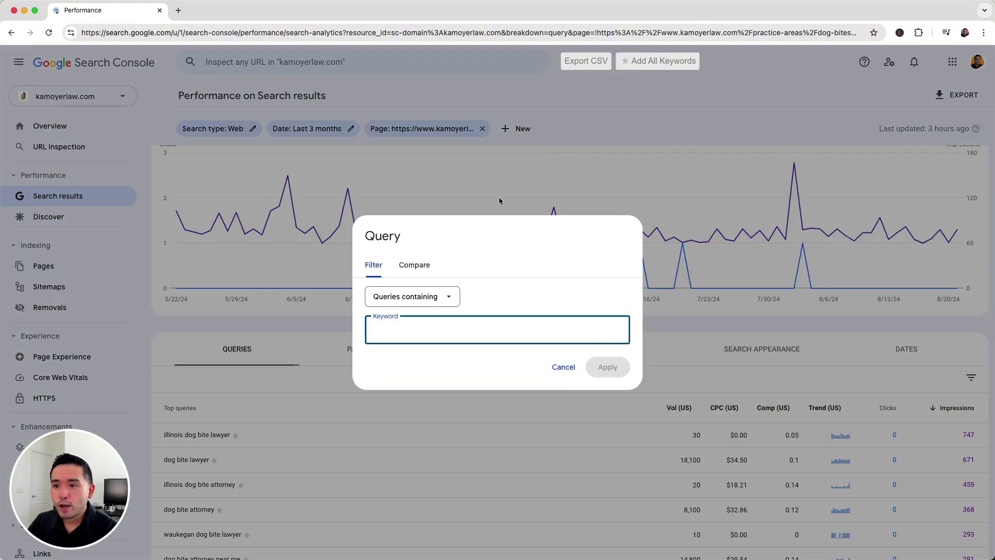
{"action": "left_click", "coordinate": [414, 296]}
{"action": "left_click", "coordinate": [405, 337]}
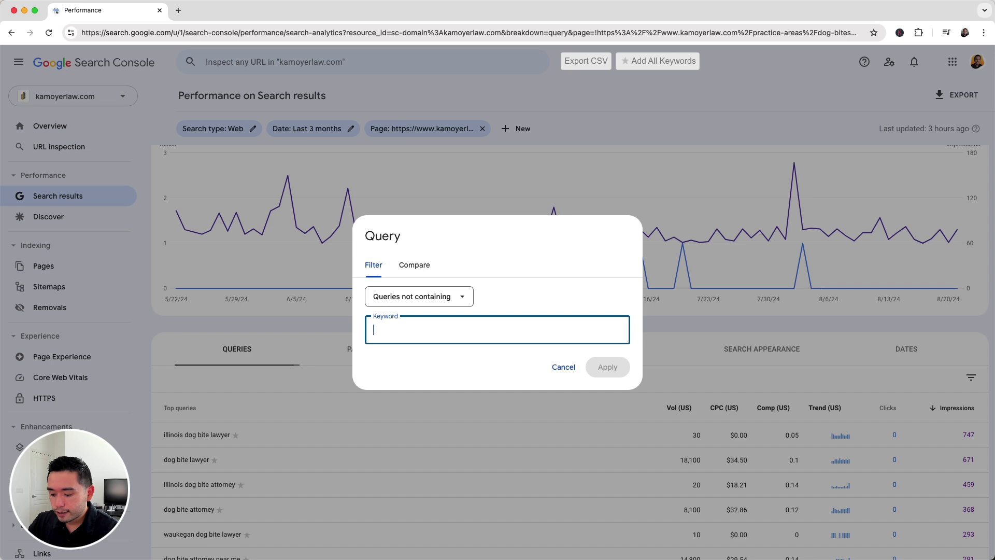
{"action": "type", "text": "dog"}
{"action": "left_click", "coordinate": [607, 366]}
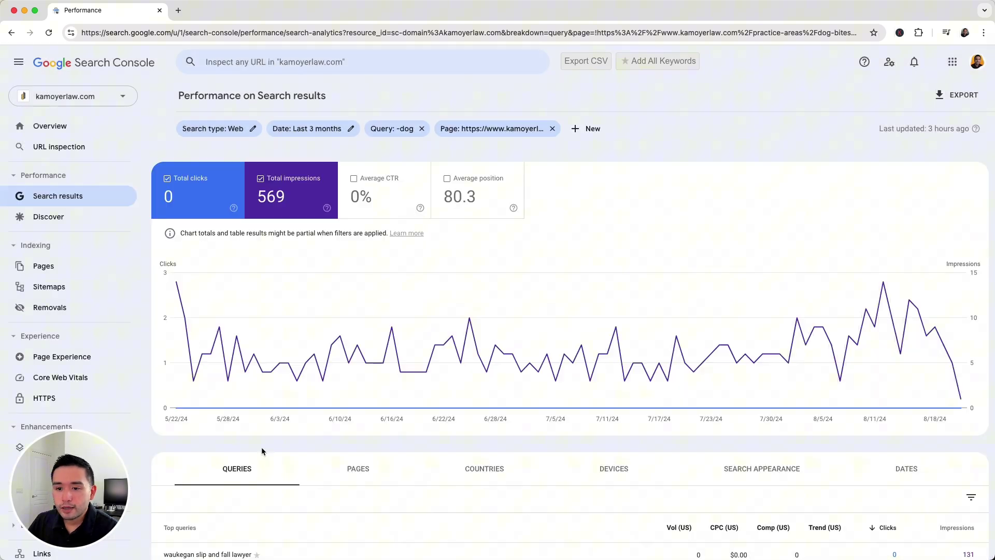
- Sort the 28 non-dog queries by impressions in descending order
{"action": "scroll", "coordinate": [261, 447], "scroll_direction": "down", "scroll_amount": 3}
{"action": "scroll", "coordinate": [256, 455], "scroll_direction": "down", "scroll_amount": 2}
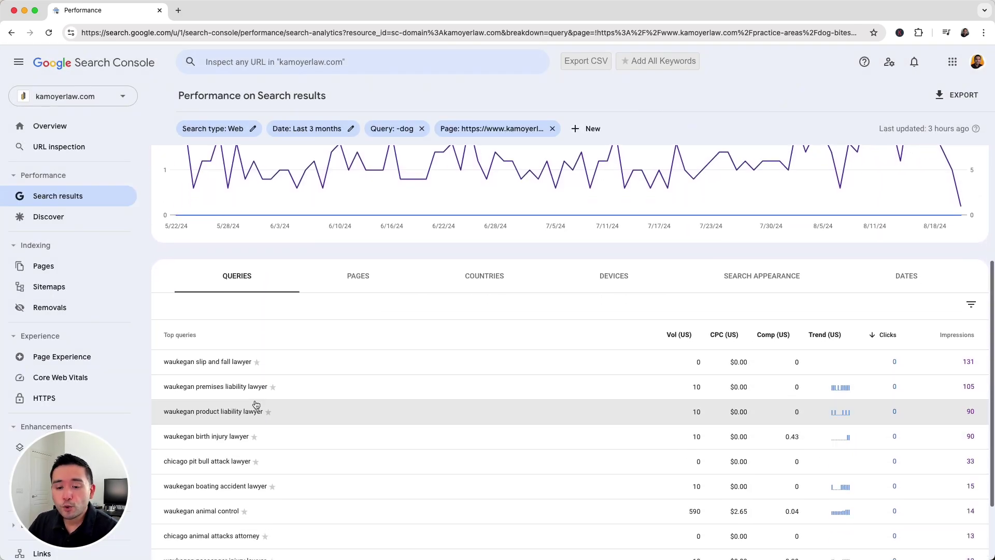
{"action": "scroll", "coordinate": [248, 383], "scroll_direction": "down", "scroll_amount": 2}
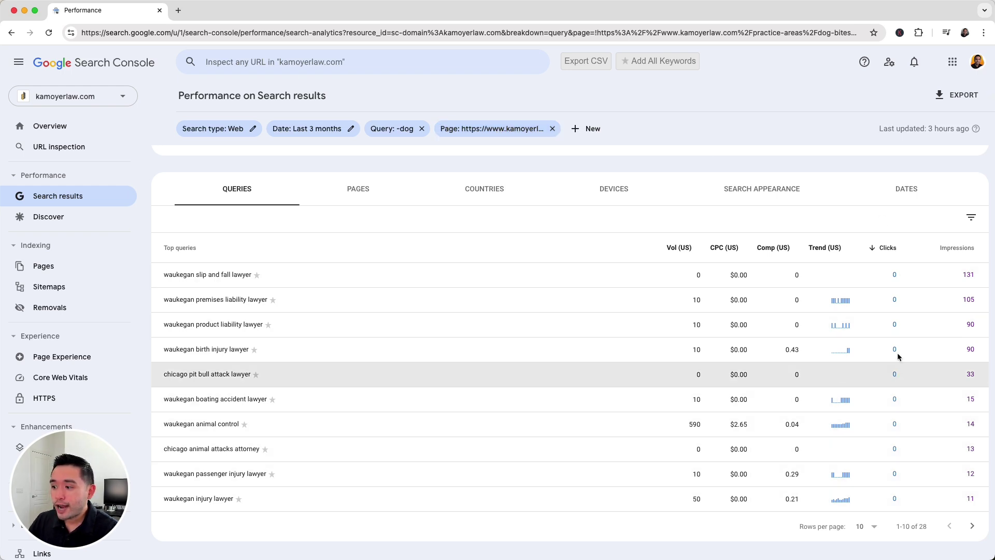
{"action": "left_click", "coordinate": [952, 249]}
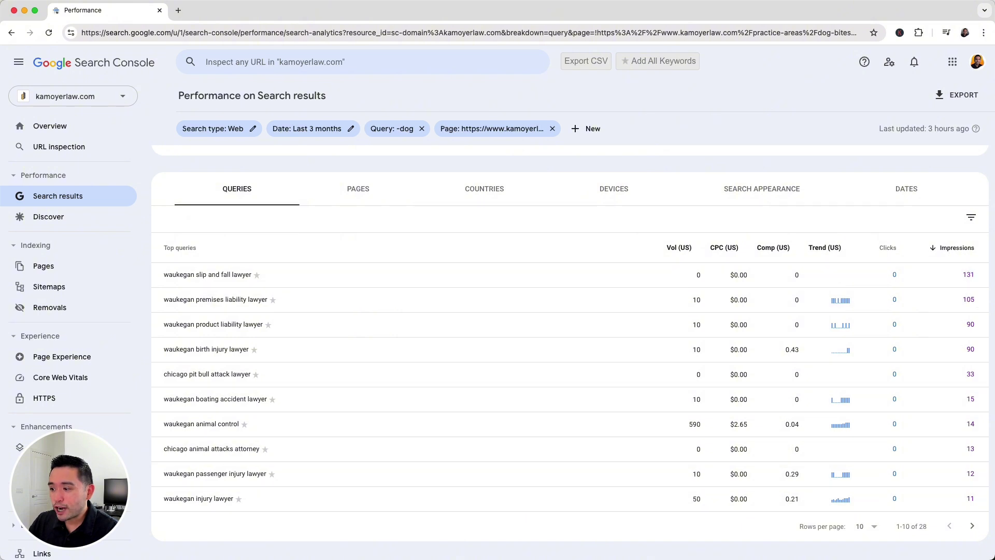
- Show 500 rows per page so every non-dog query appears, down to 'animal attack lawyers chicago'
{"action": "left_click", "coordinate": [879, 532]}
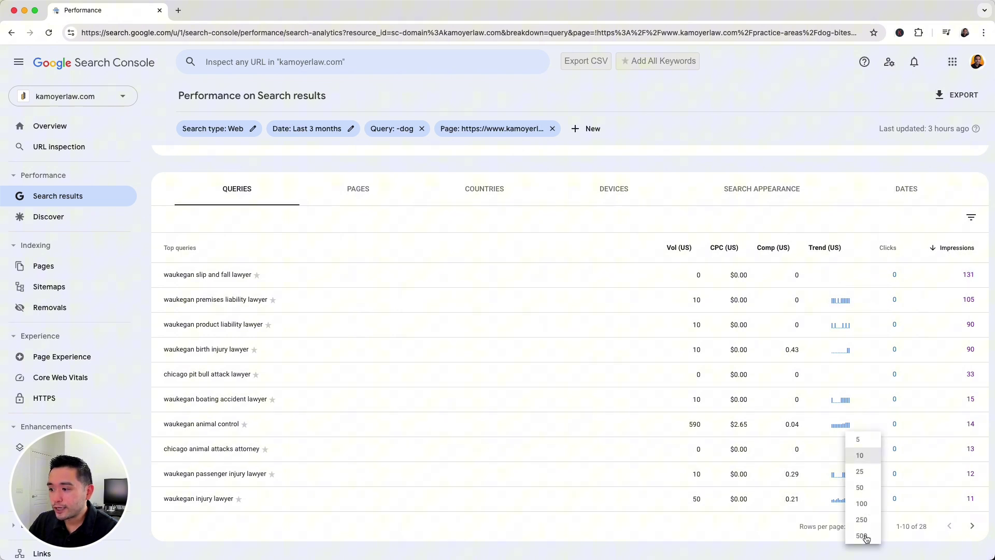
{"action": "left_click", "coordinate": [864, 537]}
{"action": "scroll", "coordinate": [865, 537], "scroll_direction": "down", "scroll_amount": 5}
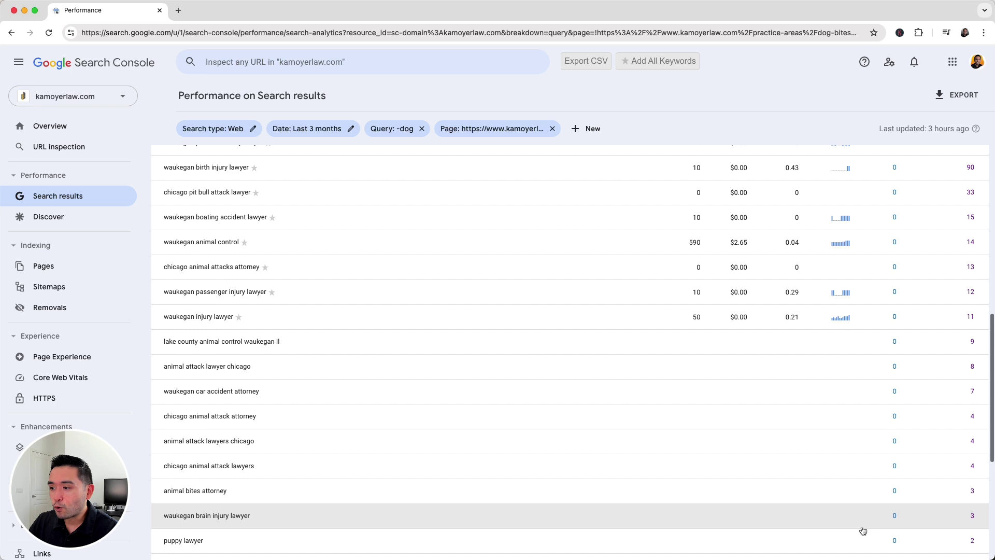
{"action": "scroll", "coordinate": [864, 533], "scroll_direction": "up", "scroll_amount": 2}
{"action": "scroll", "coordinate": [862, 530], "scroll_direction": "up", "scroll_amount": 1}
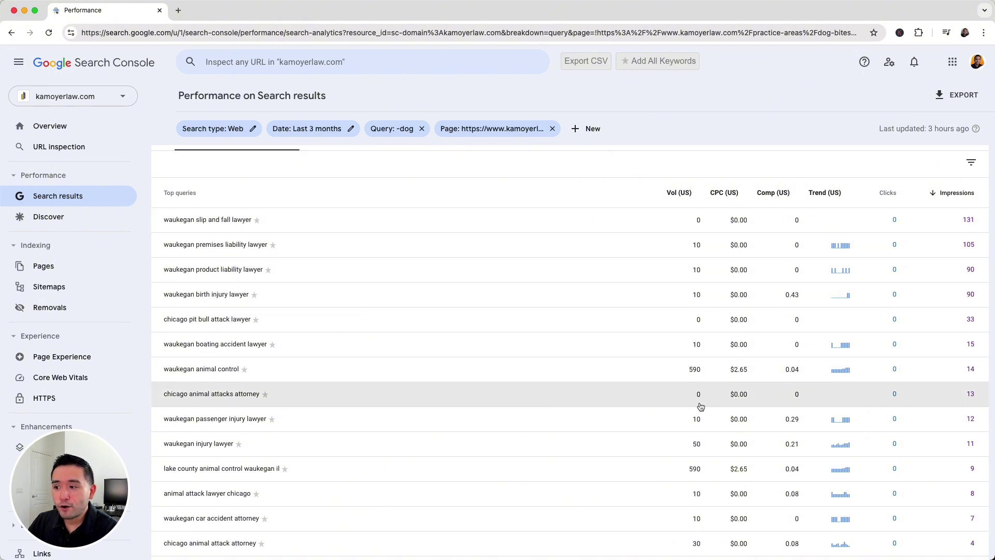
{"action": "scroll", "coordinate": [688, 417], "scroll_direction": "down", "scroll_amount": 1}
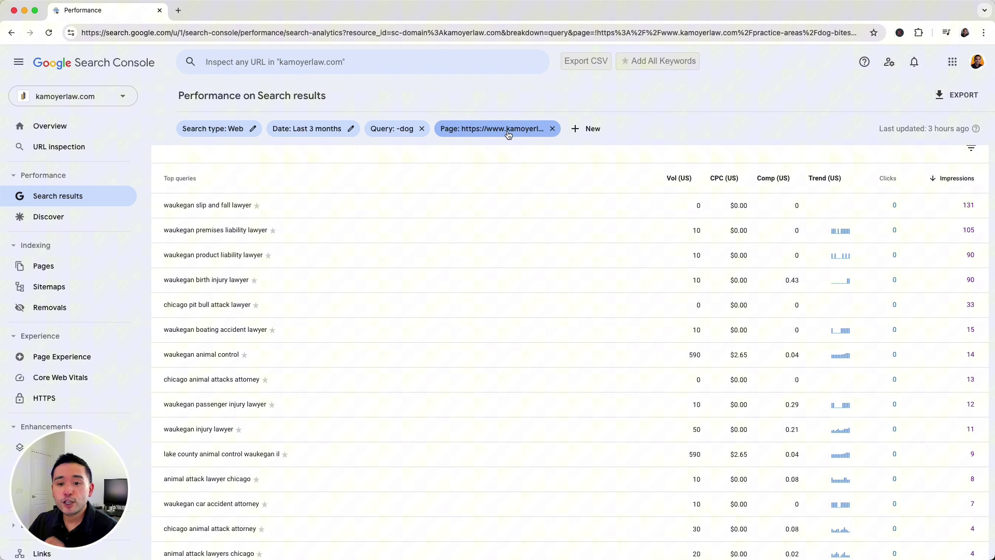
{"action": "scroll", "coordinate": [290, 439], "scroll_direction": "down", "scroll_amount": 1}
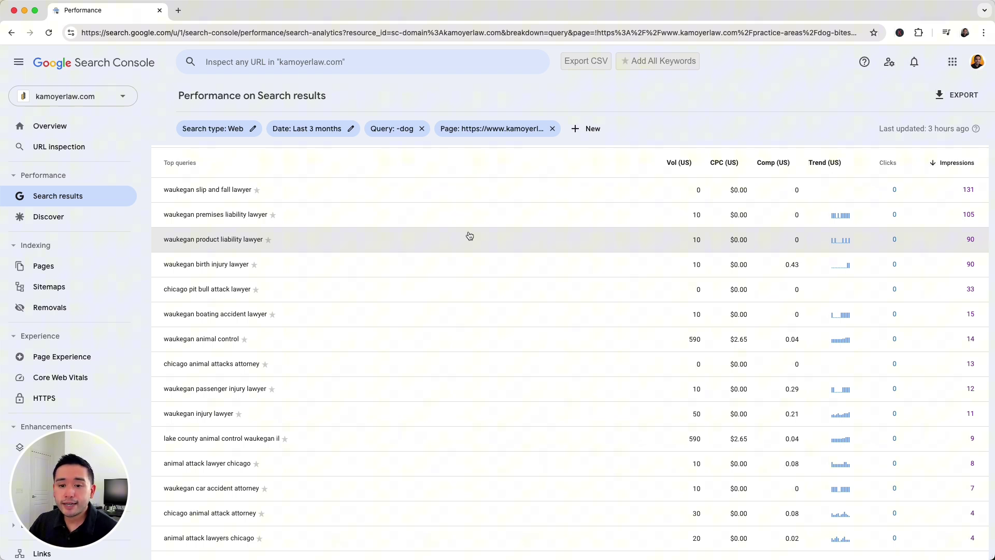
{"action": "scroll", "coordinate": [331, 254], "scroll_direction": "down", "scroll_amount": 1}
{"action": "scroll", "coordinate": [342, 270], "scroll_direction": "down", "scroll_amount": 1}
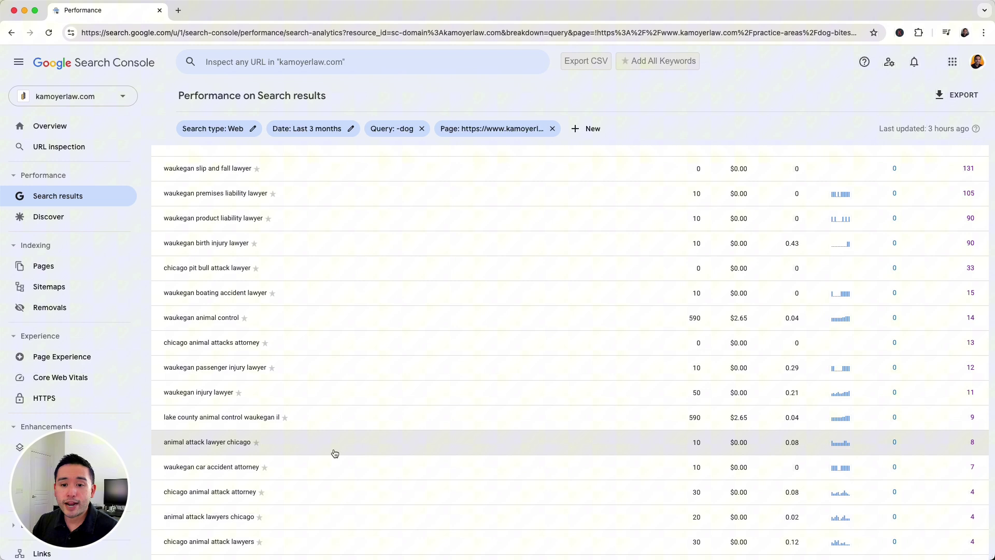
{"action": "scroll", "coordinate": [334, 453], "scroll_direction": "up", "scroll_amount": 2}
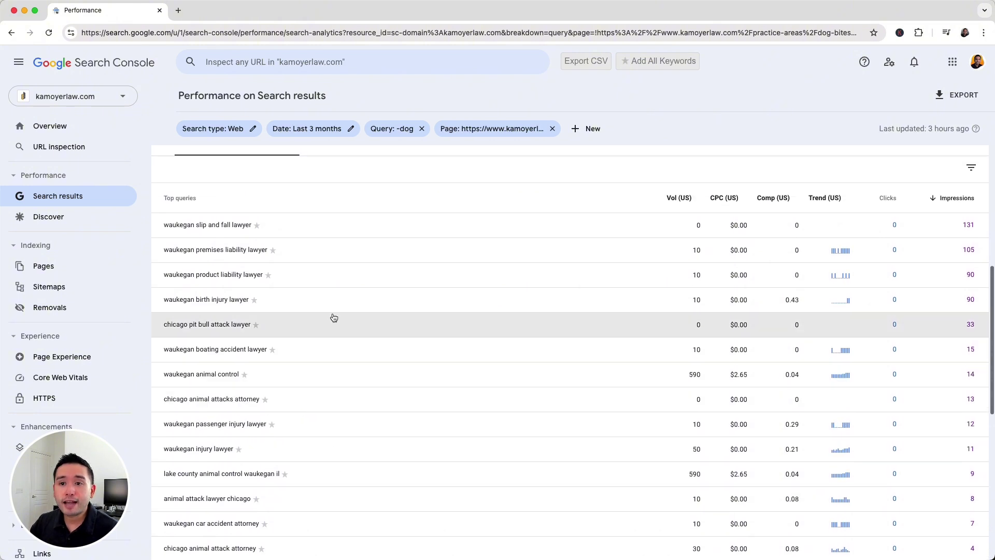
{"action": "scroll", "coordinate": [340, 338], "scroll_direction": "down", "scroll_amount": 2}
{"action": "scroll", "coordinate": [347, 410], "scroll_direction": "down", "scroll_amount": 2}
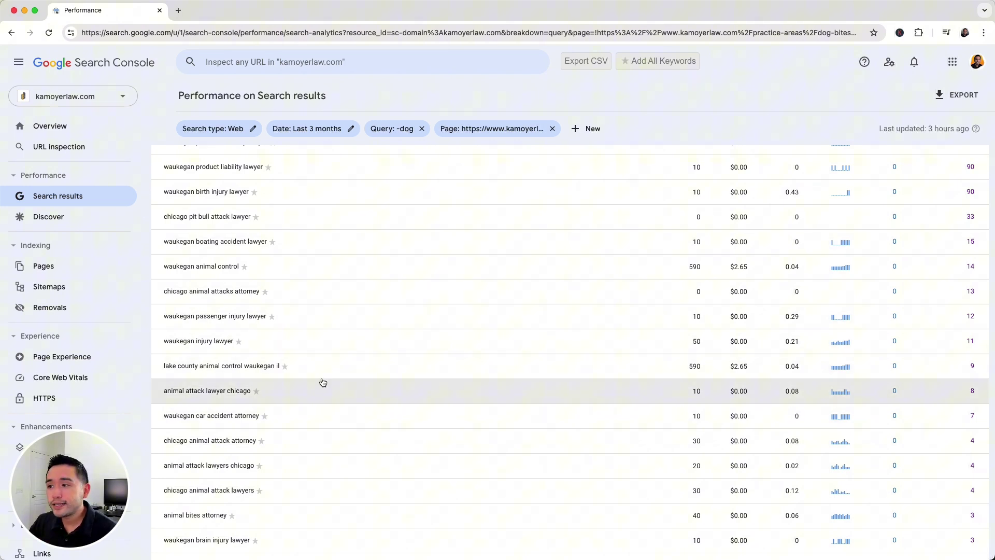
{"action": "scroll", "coordinate": [319, 354], "scroll_direction": "down", "scroll_amount": 2}
{"action": "scroll", "coordinate": [319, 354], "scroll_direction": "up", "scroll_amount": 3}
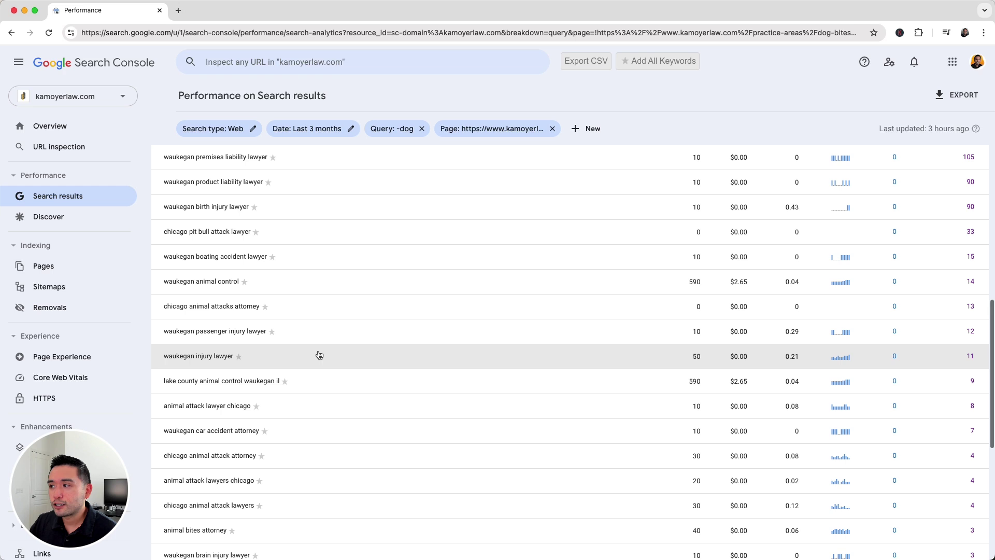
{"action": "scroll", "coordinate": [320, 355], "scroll_direction": "up", "scroll_amount": 1}
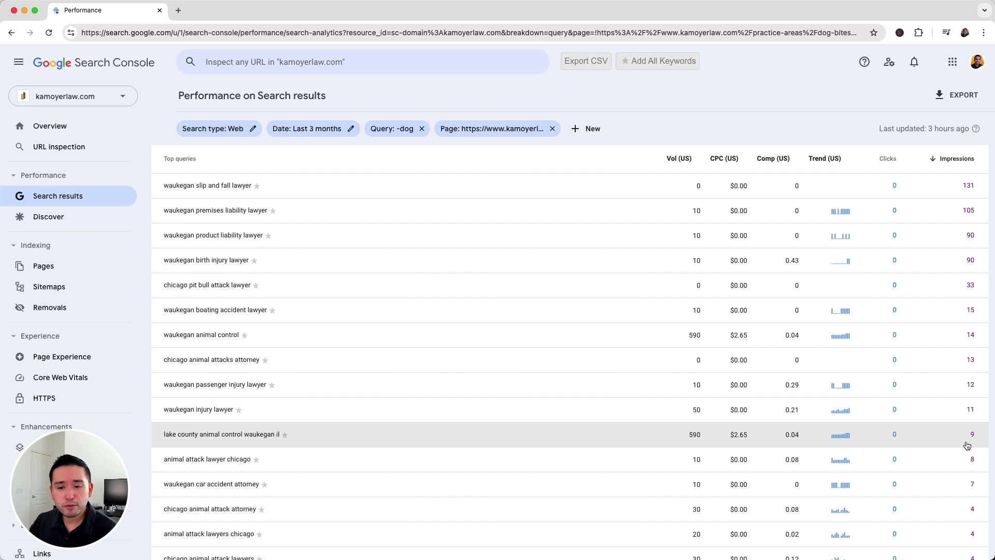
- Scroll the non-dog query list to find 'chicago animal attack attorney' at 4 impressions
{"action": "scroll", "coordinate": [702, 388], "scroll_direction": "down", "scroll_amount": 1}
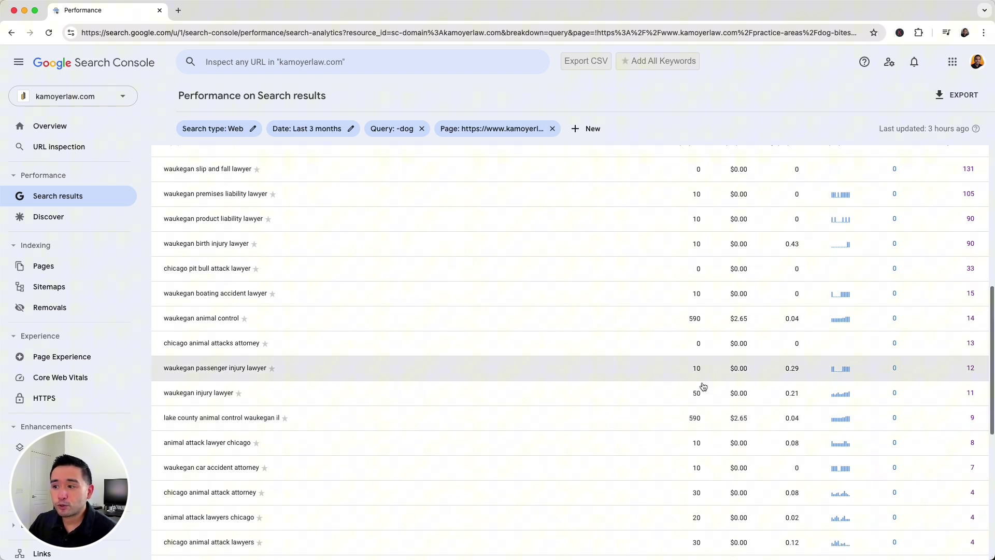
{"action": "scroll", "coordinate": [702, 389], "scroll_direction": "up", "scroll_amount": 1}
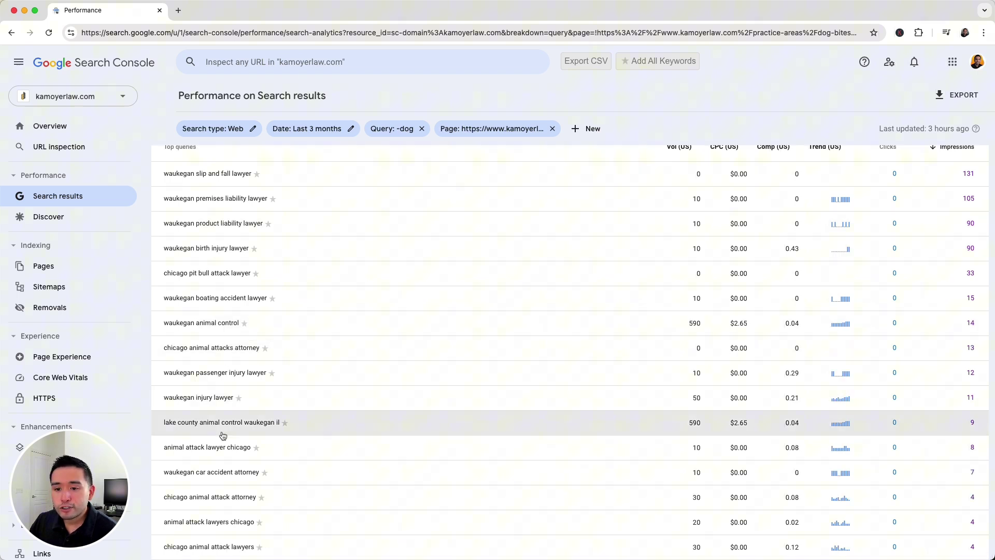
{"action": "scroll", "coordinate": [219, 438], "scroll_direction": "down", "scroll_amount": 2}
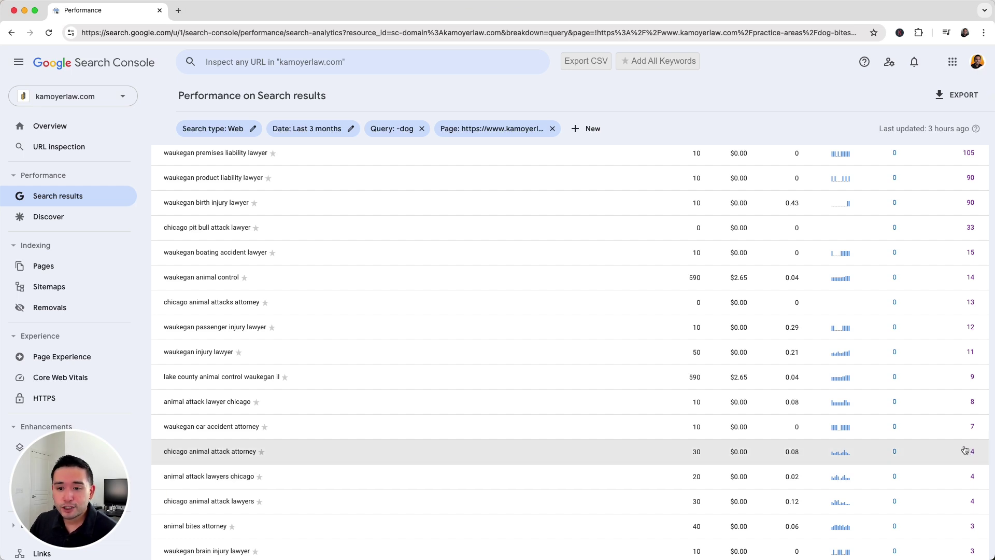
- Filter to 'chicago animal attack attorney' alone, drop the page filter, and check which pages rank for it
{"action": "left_click", "coordinate": [210, 454]}
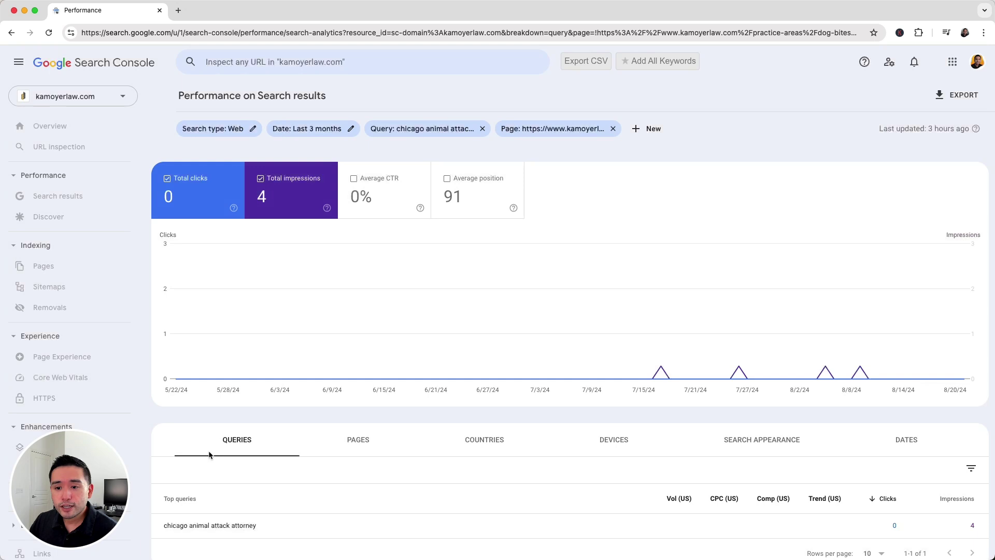
{"action": "left_click", "coordinate": [613, 129]}
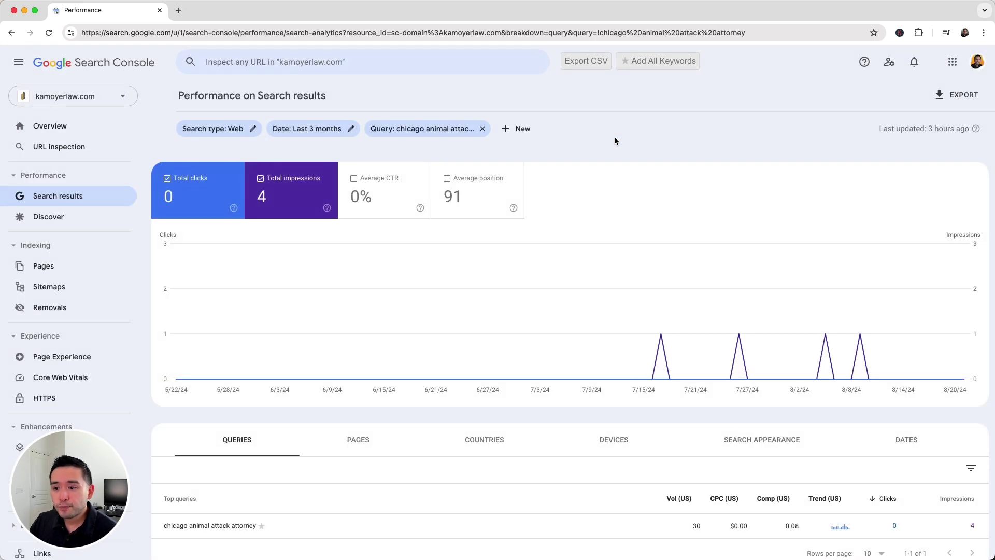
{"action": "left_click", "coordinate": [365, 446]}
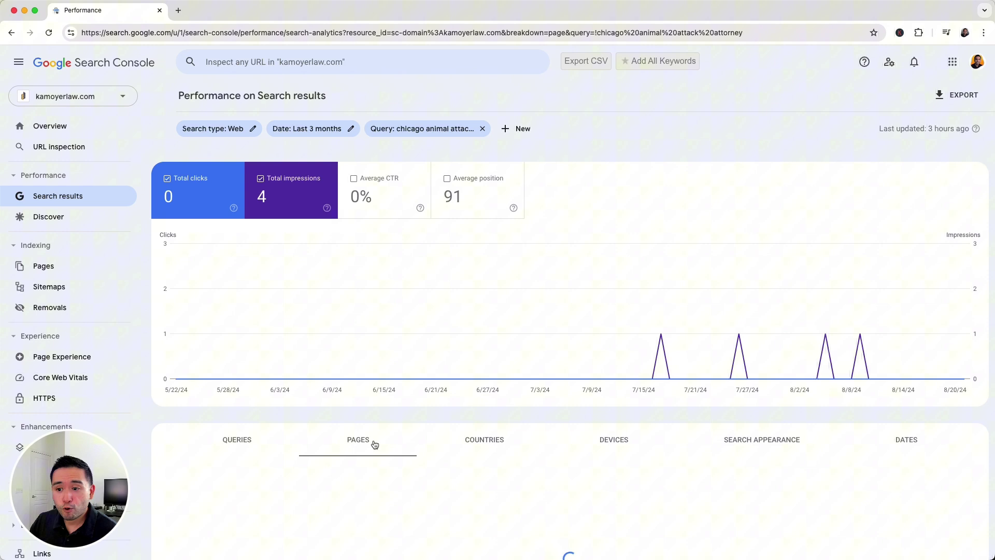
{"action": "scroll", "coordinate": [374, 444], "scroll_direction": "down", "scroll_amount": 1}
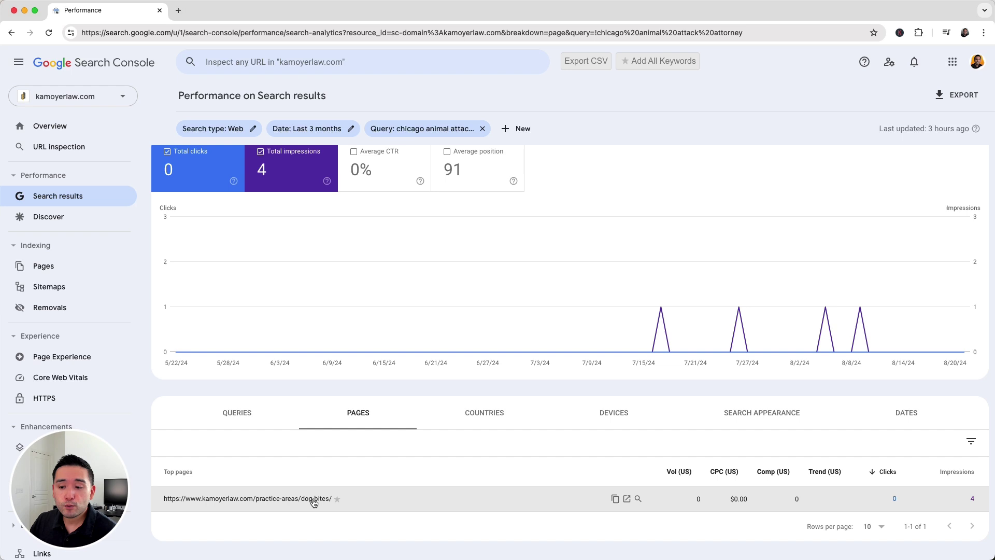
{"action": "left_click", "coordinate": [254, 419]}
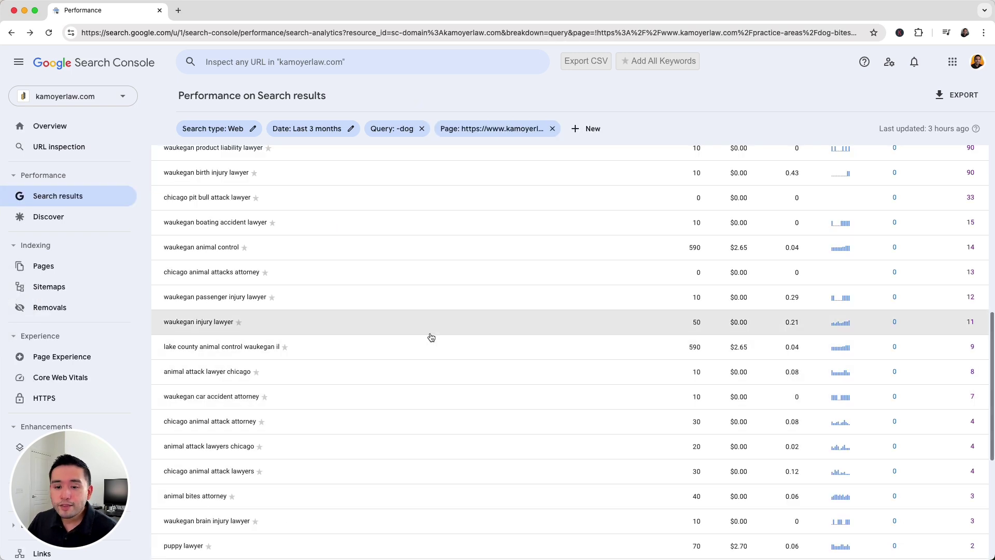
{"action": "scroll", "coordinate": [424, 334], "scroll_direction": "down", "scroll_amount": 3}
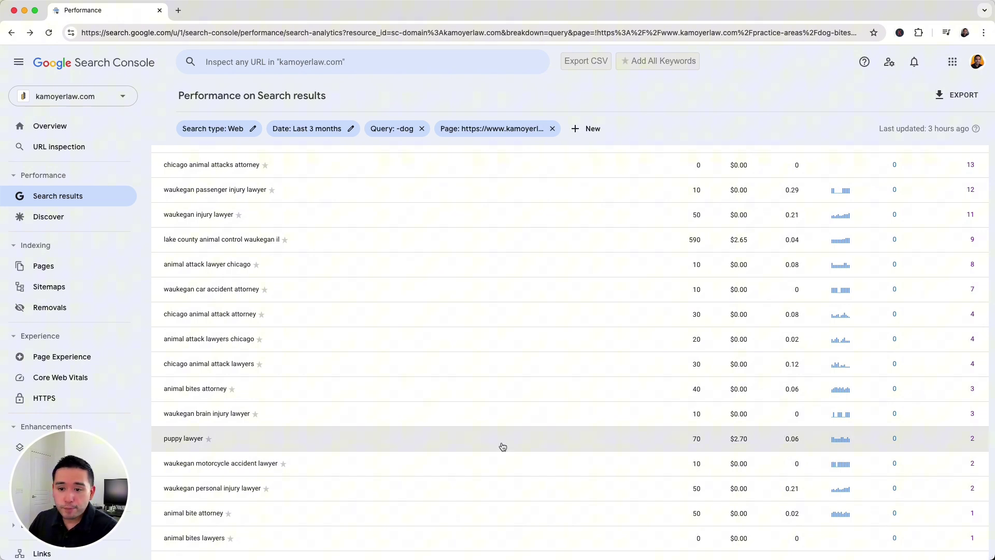
{"action": "scroll", "coordinate": [337, 513], "scroll_direction": "down", "scroll_amount": 1}
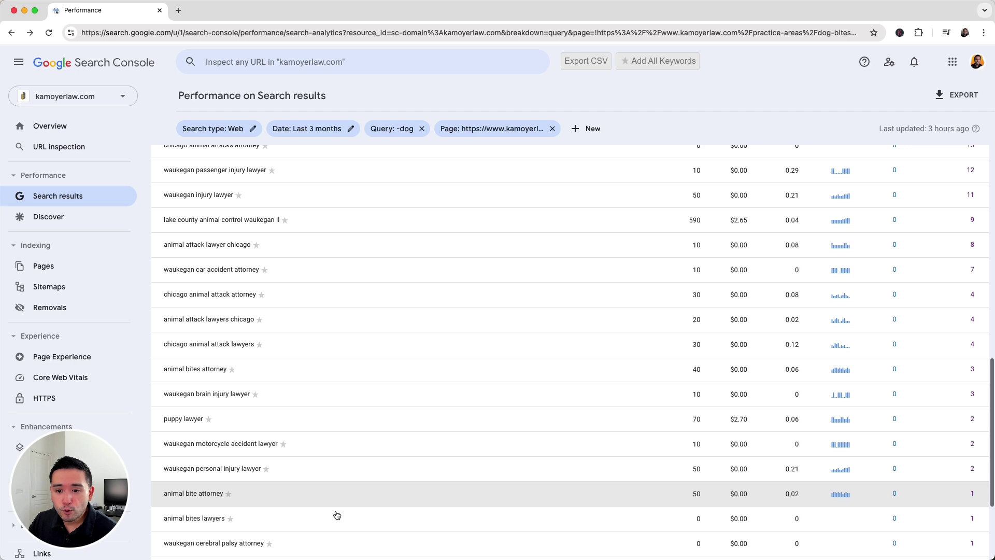
{"action": "scroll", "coordinate": [226, 502], "scroll_direction": "down", "scroll_amount": 5}
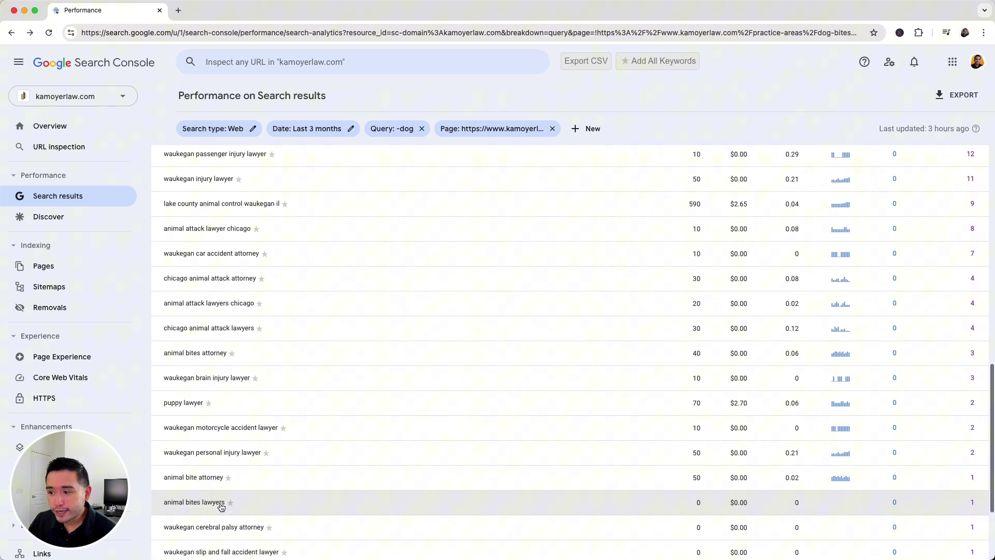
{"action": "scroll", "coordinate": [300, 394], "scroll_direction": "up", "scroll_amount": 10}
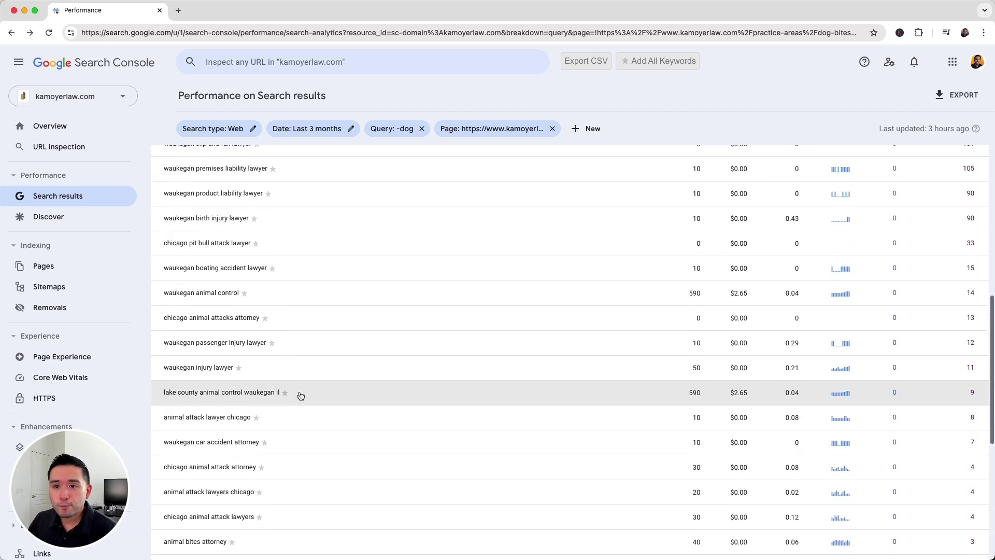
{"action": "scroll", "coordinate": [301, 395], "scroll_direction": "up", "scroll_amount": 1}
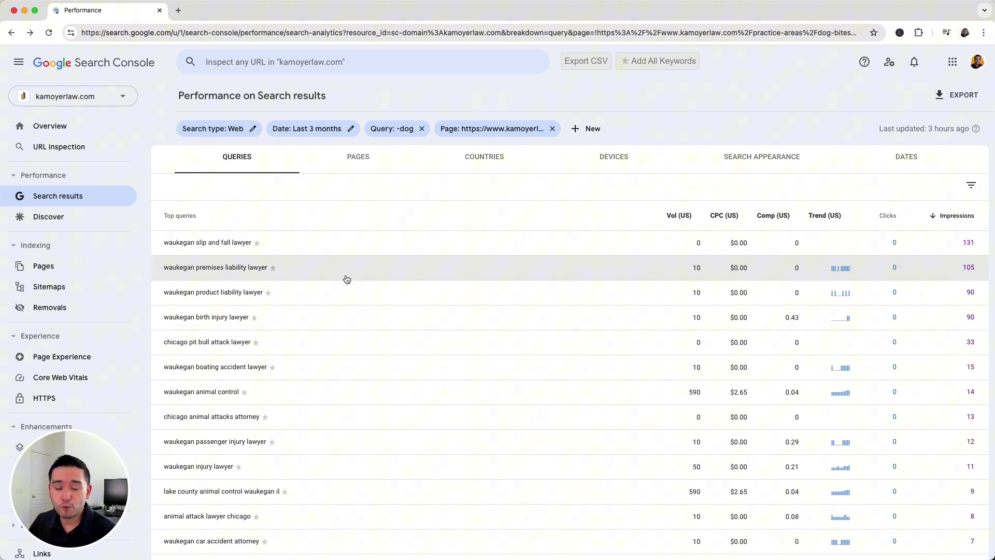
{"action": "scroll", "coordinate": [344, 278], "scroll_direction": "down", "scroll_amount": 2}
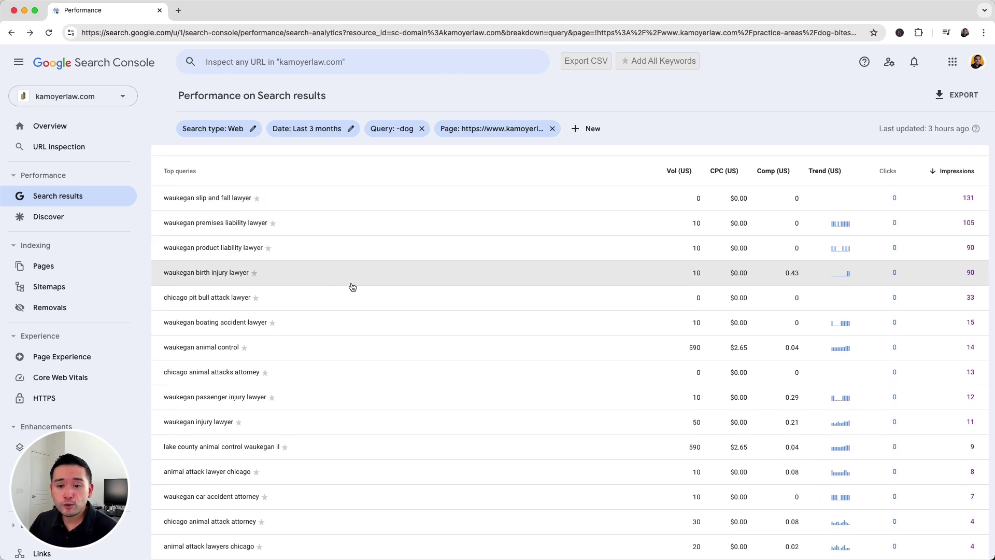
{"action": "scroll", "coordinate": [334, 388], "scroll_direction": "down", "scroll_amount": 1}
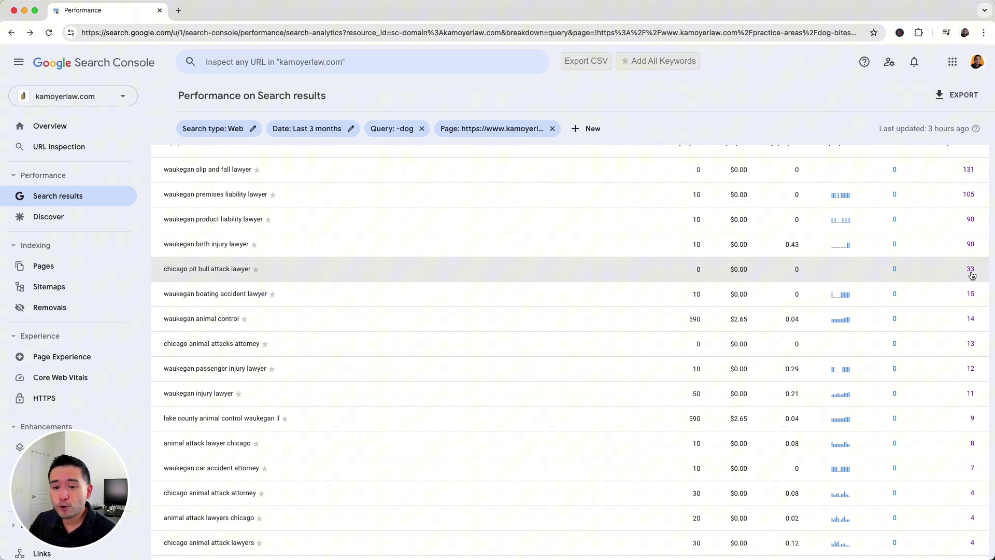
{"action": "scroll", "coordinate": [694, 280], "scroll_direction": "up", "scroll_amount": 1}
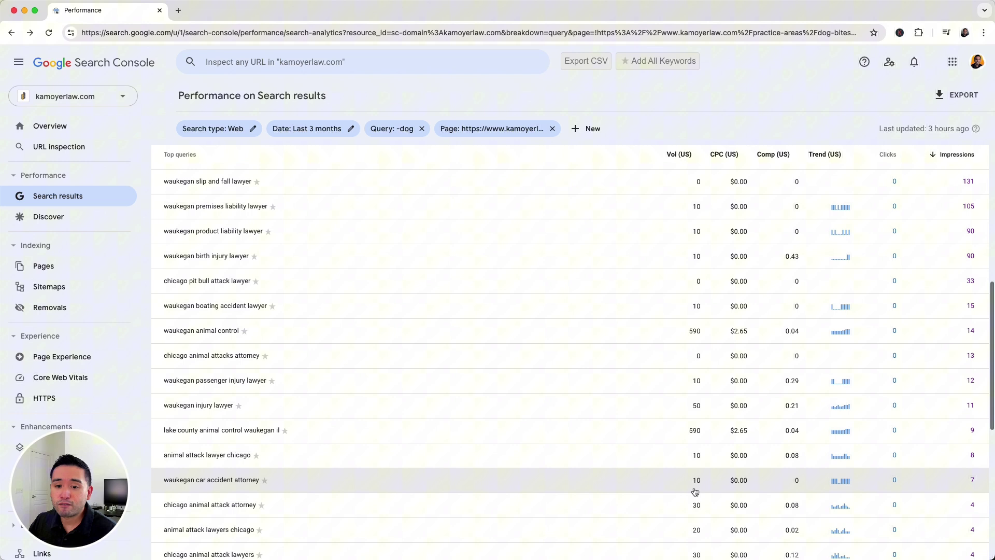
{"action": "scroll", "coordinate": [696, 487], "scroll_direction": "down", "scroll_amount": 3}
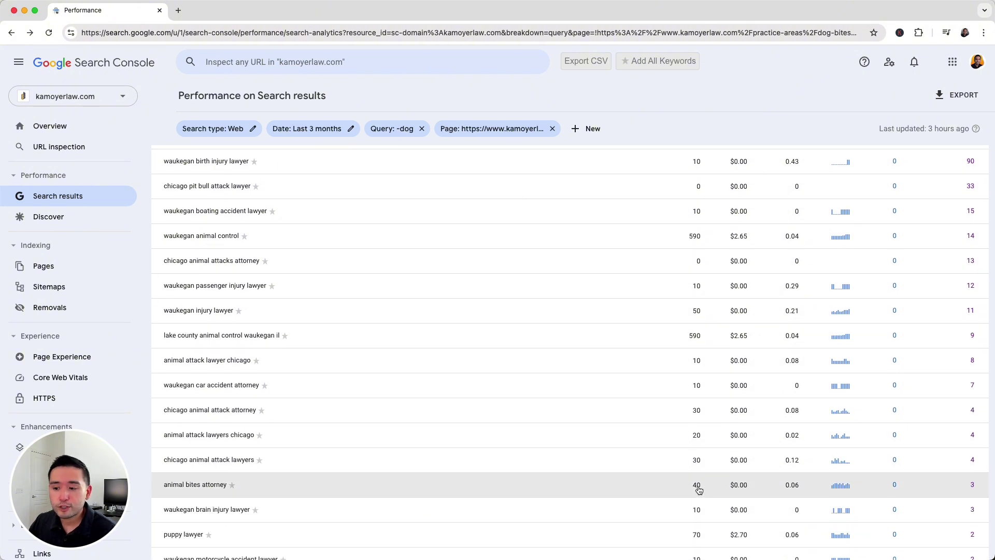